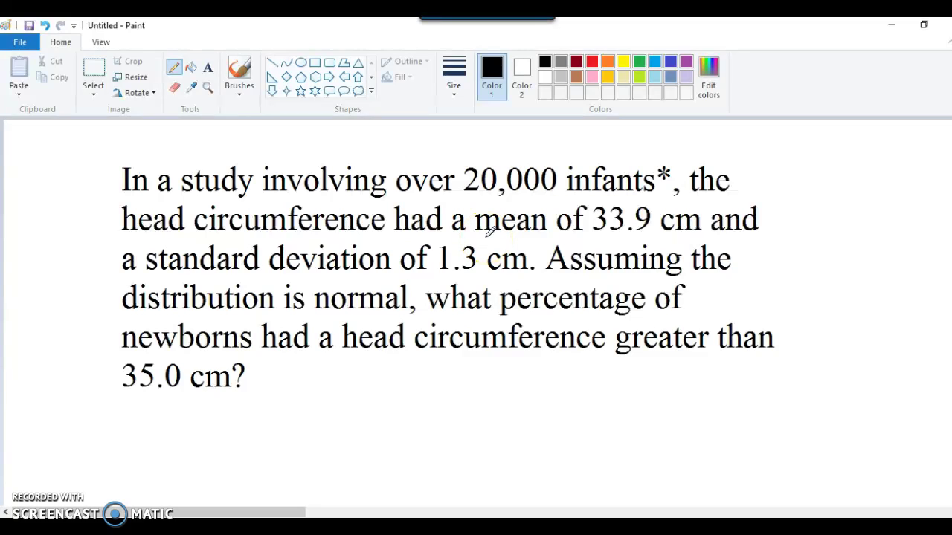
# Handwrite μ = 33.9 cm and σ = 1,3 cm beside the problem with the Pencil
pyautogui.moveTo(789, 233)
pyautogui.mouseDown()
pyautogui.moveTo(803, 214)
pyautogui.moveTo(807, 228)
pyautogui.moveTo(812, 214)
pyautogui.moveTo(831, 214)
pyautogui.mouseUp()
pyautogui.moveTo(820, 223)
pyautogui.mouseDown()
pyautogui.moveTo(855, 213)
pyautogui.moveTo(849, 222)
pyautogui.mouseUp()
pyautogui.moveTo(861, 203)
pyautogui.mouseDown()
pyautogui.moveTo(870, 220)
pyautogui.moveTo(861, 222)
pyautogui.moveTo(893, 220)
pyautogui.mouseUp()
pyautogui.click(880, 215)
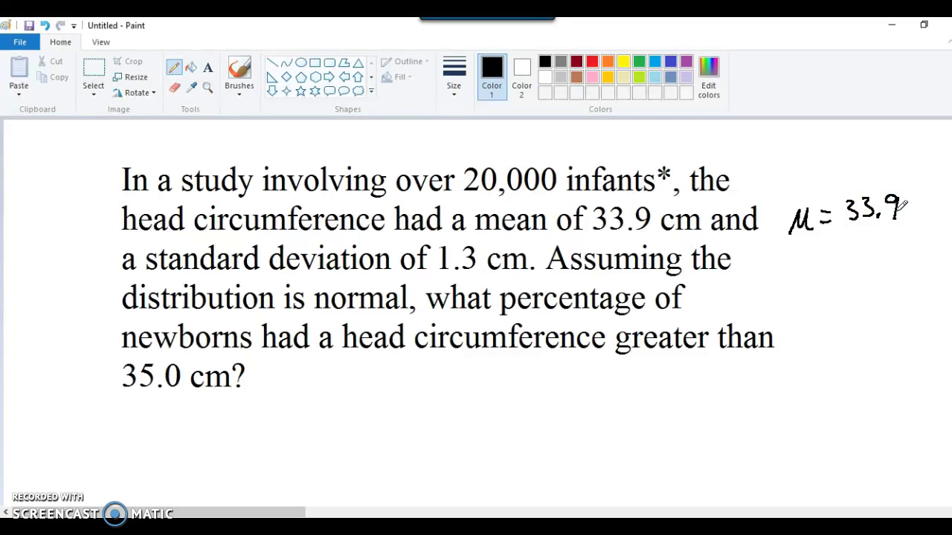
pyautogui.moveTo(794, 253)
pyautogui.mouseDown()
pyautogui.moveTo(786, 257)
pyautogui.moveTo(823, 252)
pyautogui.mouseUp()
pyautogui.moveTo(833, 250); pyautogui.dragTo(848, 269)
pyautogui.moveTo(856, 248)
pyautogui.mouseDown()
pyautogui.moveTo(857, 266)
pyautogui.moveTo(913, 255)
pyautogui.mouseUp()
pyautogui.click(894, 256)
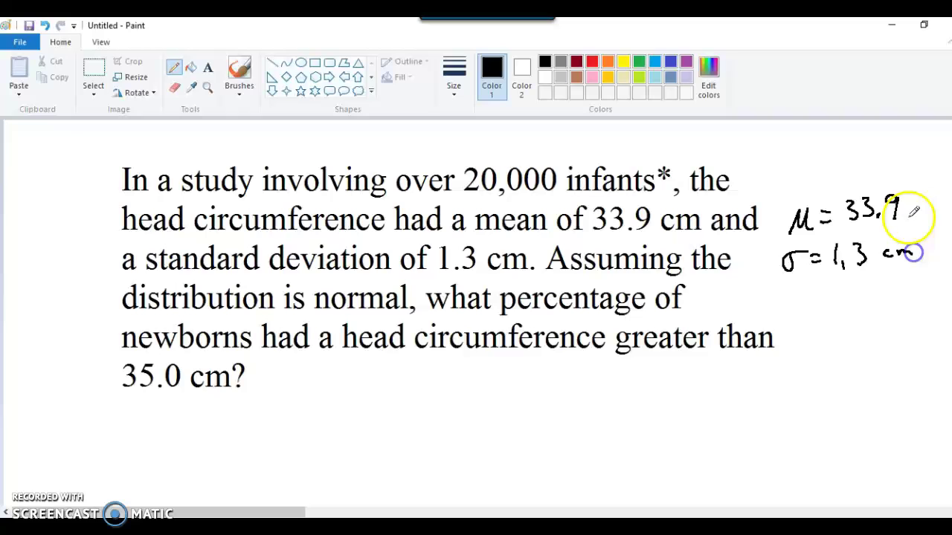
pyautogui.moveTo(917, 207); pyautogui.dragTo(934, 213)
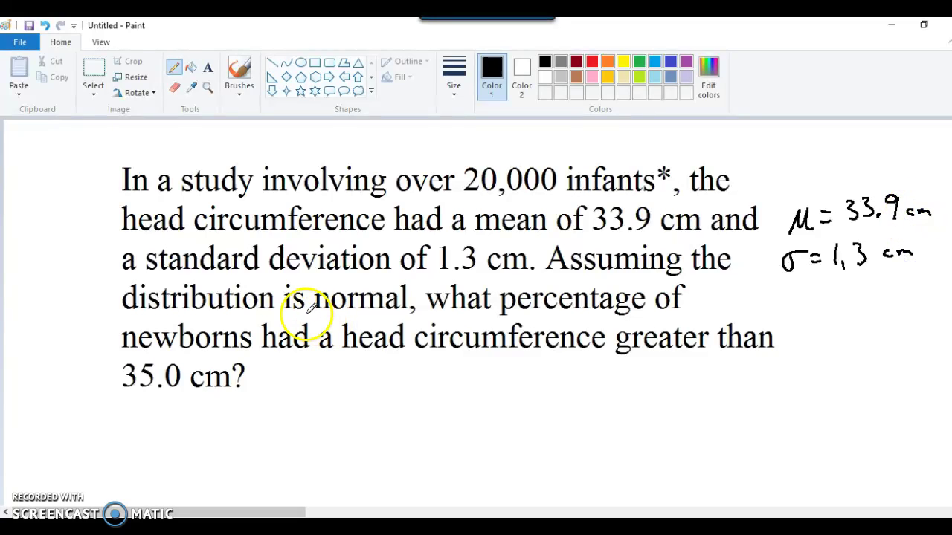
# Double-underline 'normal' and underline '35.0 cm' in the problem text
pyautogui.moveTo(308, 313); pyautogui.dragTo(389, 313)
pyautogui.moveTo(319, 323); pyautogui.dragTo(407, 318)
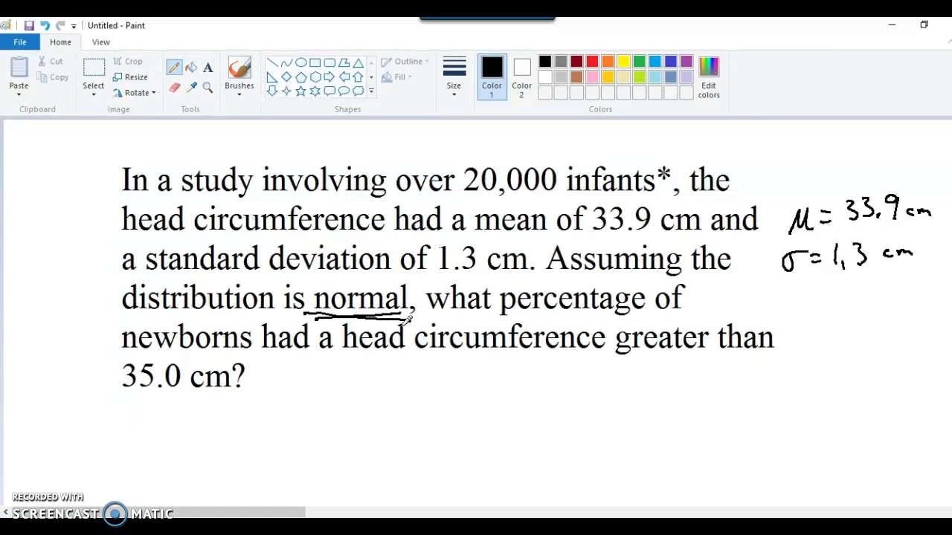
pyautogui.moveTo(119, 399); pyautogui.dragTo(204, 398)
# Below the problem, write '① picture' and sketch a bell curve with baseline and seven ticks
pyautogui.scroll(-3, 476, 312)
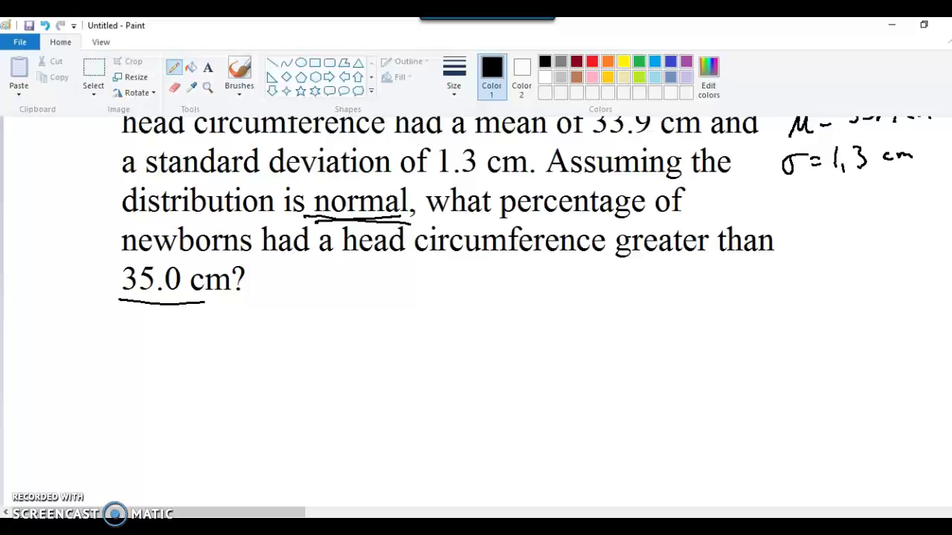
pyautogui.moveTo(124, 334)
pyautogui.mouseDown()
pyautogui.moveTo(117, 342)
pyautogui.moveTo(114, 325)
pyautogui.moveTo(144, 338)
pyautogui.moveTo(235, 327)
pyautogui.mouseUp()
pyautogui.moveTo(159, 325); pyautogui.dragTo(161, 326)
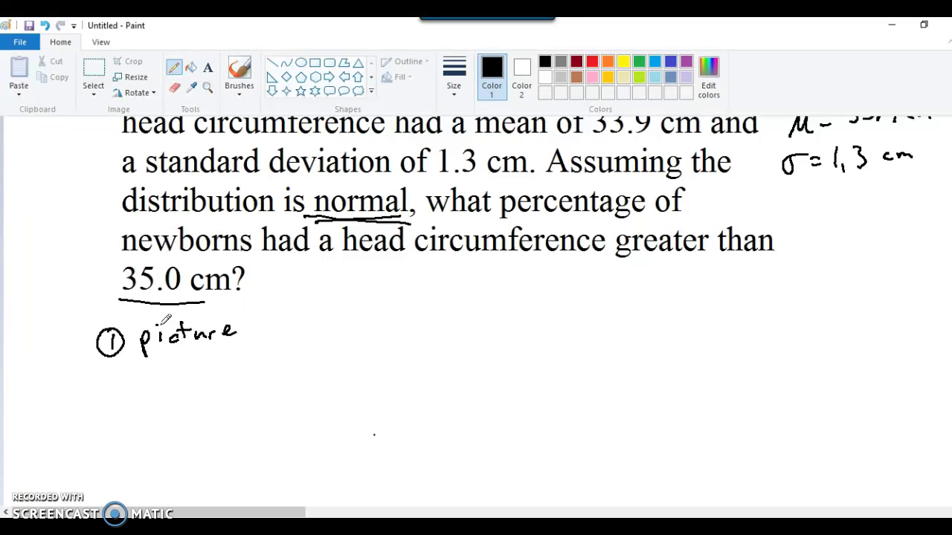
pyautogui.moveTo(183, 419)
pyautogui.mouseDown()
pyautogui.moveTo(240, 368)
pyautogui.moveTo(330, 378)
pyautogui.moveTo(388, 422)
pyautogui.moveTo(444, 420)
pyautogui.mouseUp()
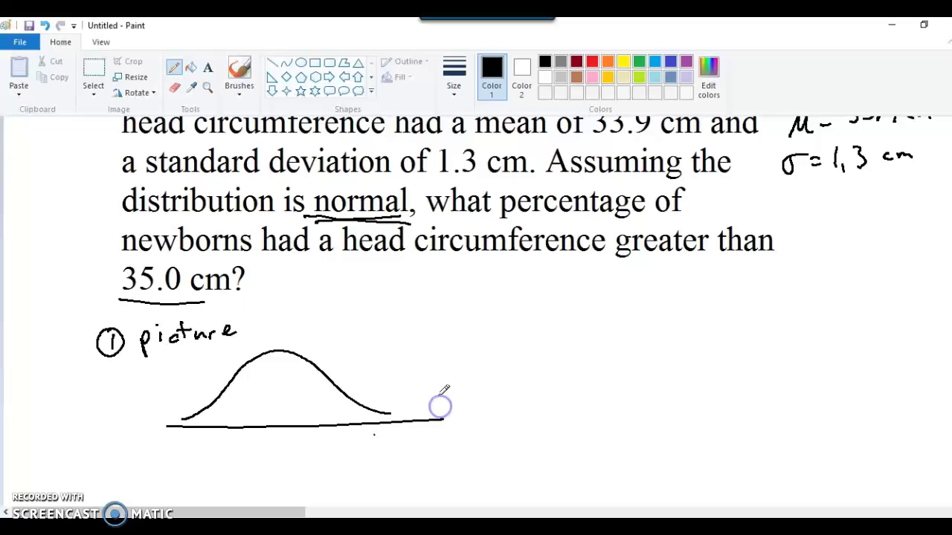
pyautogui.moveTo(277, 421)
pyautogui.mouseDown()
pyautogui.moveTo(269, 460)
pyautogui.moveTo(290, 451)
pyautogui.moveTo(291, 464)
pyautogui.mouseUp()
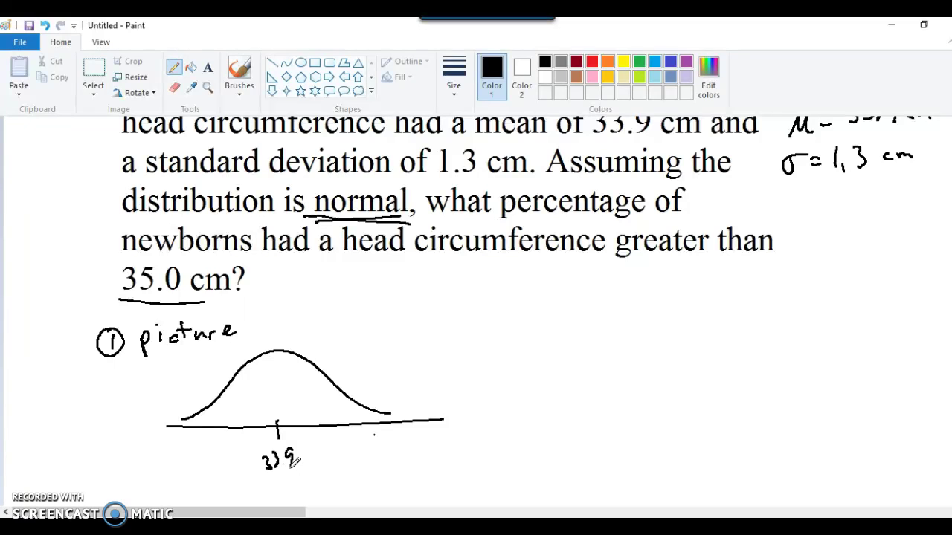
pyautogui.moveTo(316, 421)
pyautogui.mouseDown()
pyautogui.moveTo(316, 434)
pyautogui.moveTo(388, 435)
pyautogui.mouseUp()
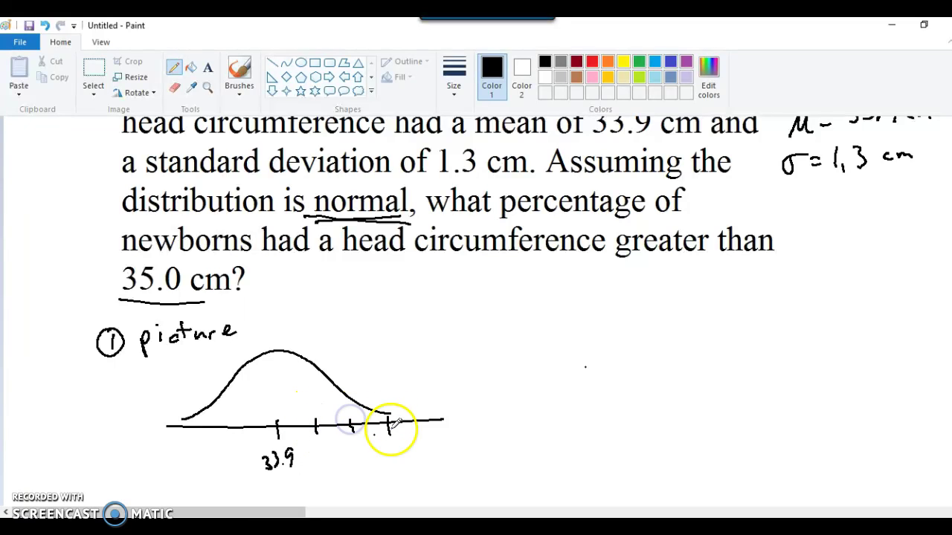
pyautogui.moveTo(240, 421)
pyautogui.mouseDown()
pyautogui.moveTo(240, 433)
pyautogui.moveTo(183, 435)
pyautogui.mouseUp()
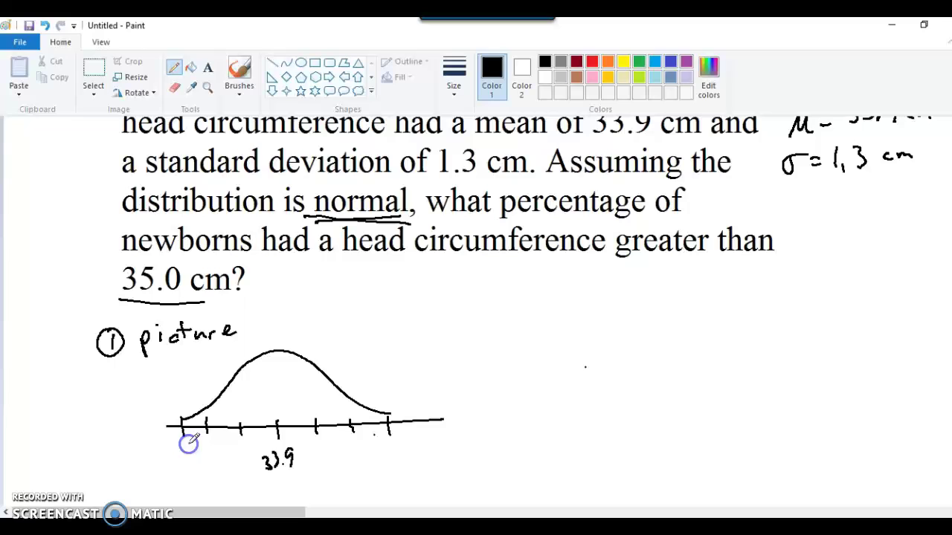
# Label the axis ticks from 30.0 to 37.8 in 1.3 steps around 33.9
pyautogui.click(293, 470)
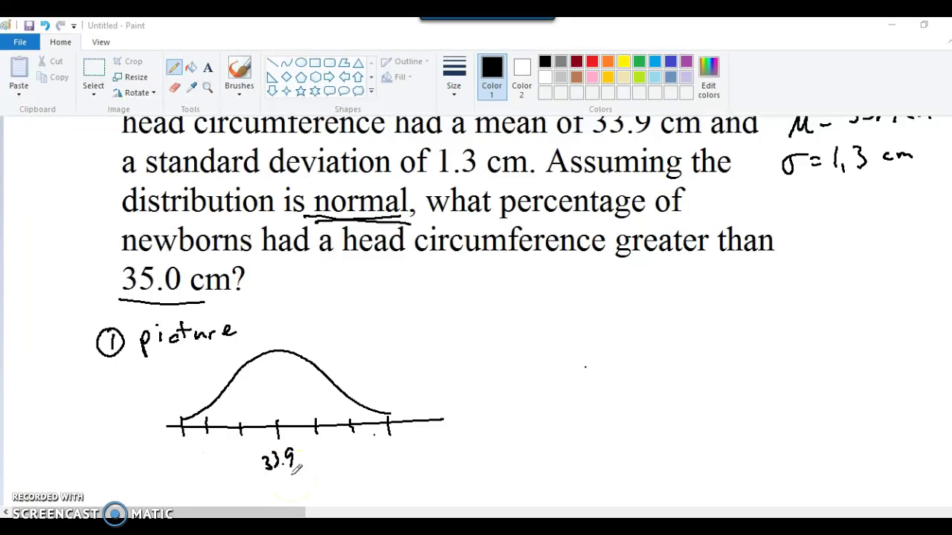
pyautogui.click(315, 467)
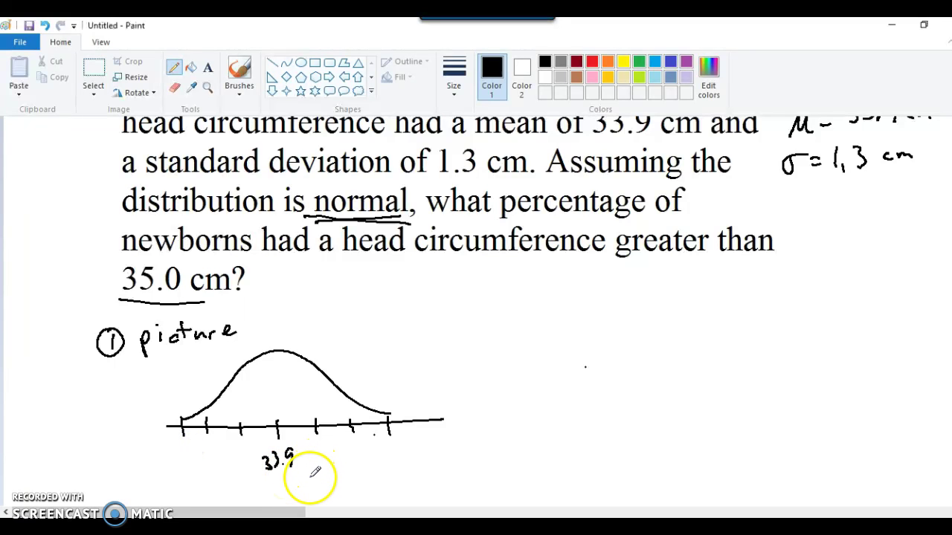
pyautogui.moveTo(315, 468)
pyautogui.mouseDown()
pyautogui.moveTo(313, 479)
pyautogui.moveTo(320, 440)
pyautogui.mouseUp()
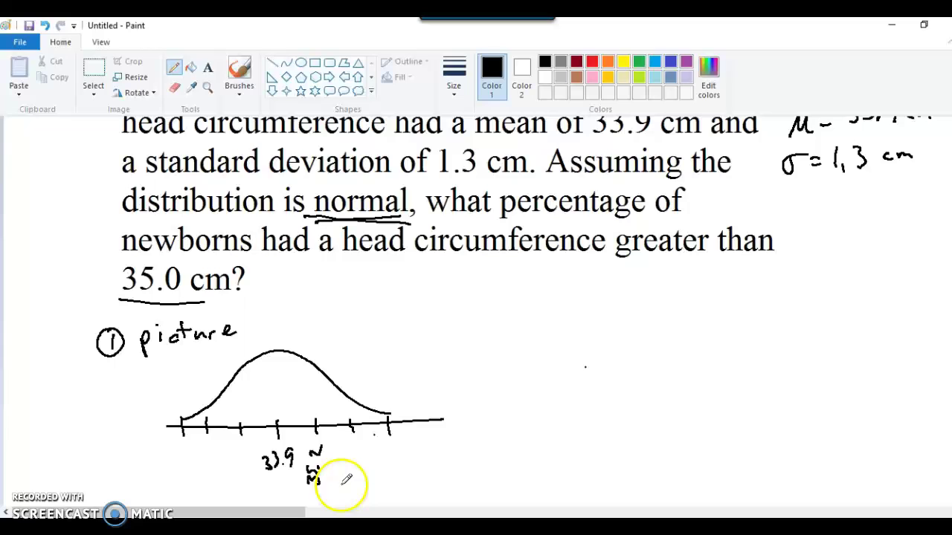
pyautogui.moveTo(347, 489); pyautogui.dragTo(352, 454)
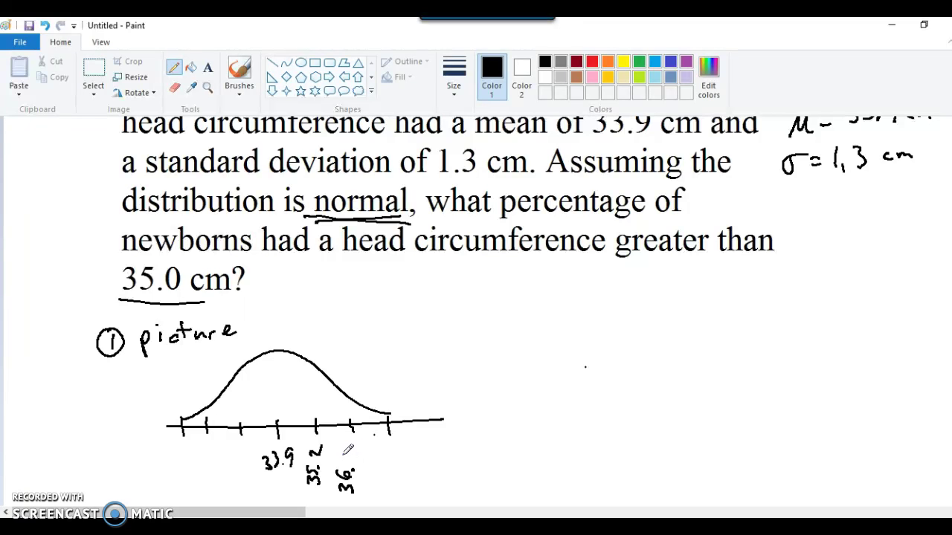
pyautogui.moveTo(346, 447)
pyautogui.mouseDown()
pyautogui.moveTo(343, 455)
pyautogui.moveTo(349, 451)
pyautogui.mouseUp()
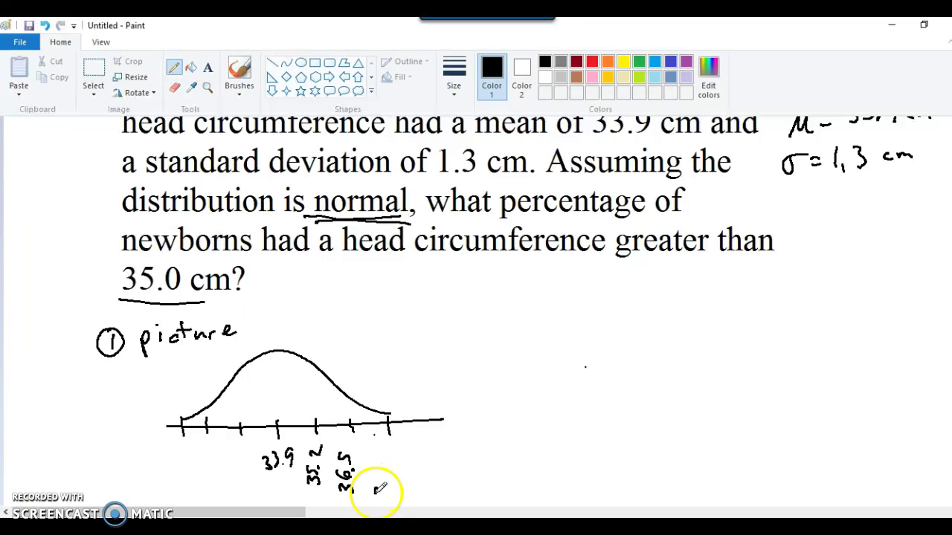
pyautogui.moveTo(379, 483)
pyautogui.mouseDown()
pyautogui.moveTo(388, 478)
pyautogui.moveTo(382, 442)
pyautogui.mouseUp()
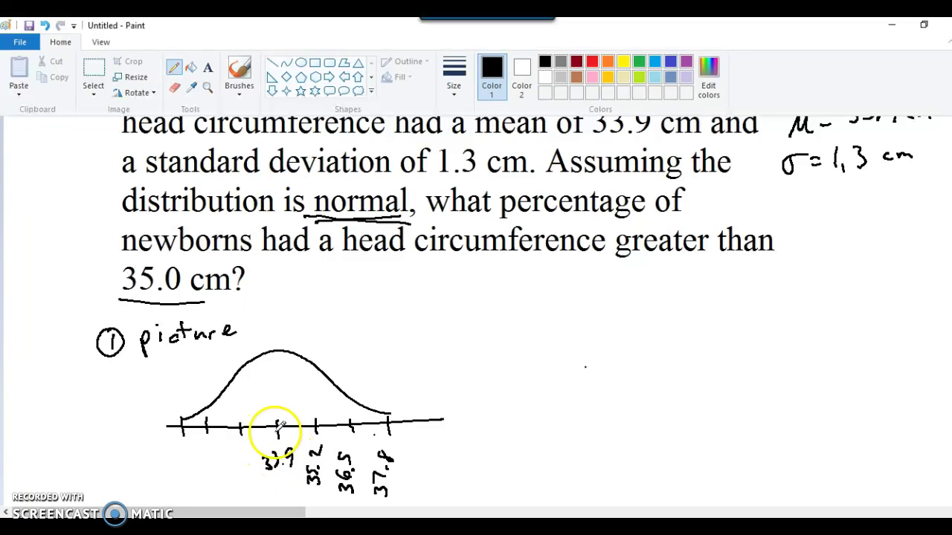
pyautogui.moveTo(229, 472)
pyautogui.mouseDown()
pyautogui.moveTo(246, 440)
pyautogui.moveTo(208, 472)
pyautogui.moveTo(216, 445)
pyautogui.moveTo(181, 463)
pyautogui.moveTo(183, 439)
pyautogui.mouseUp()
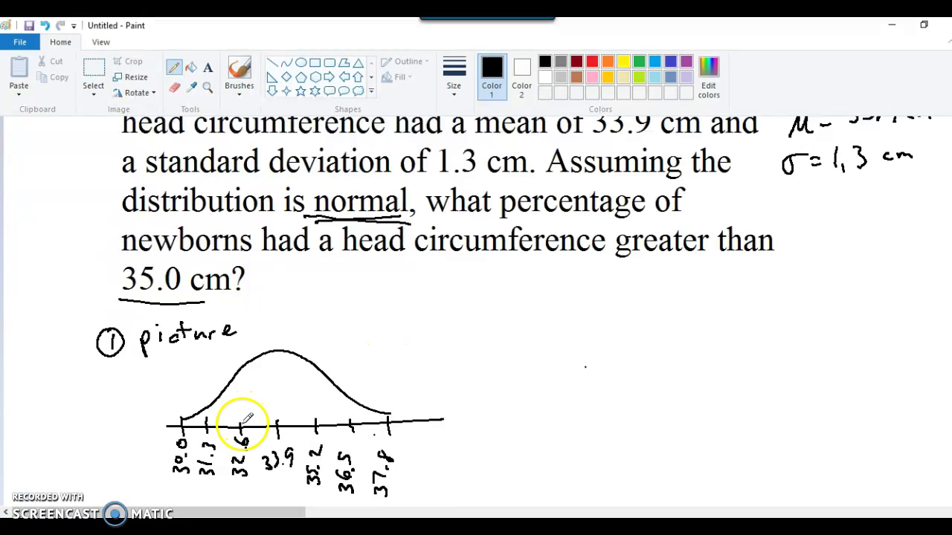
# Draw vertical lines at 32.6 and 35.2, labelling the middle 68% and both tails 16%
pyautogui.moveTo(240, 425); pyautogui.dragTo(240, 364)
pyautogui.moveTo(316, 422); pyautogui.dragTo(316, 364)
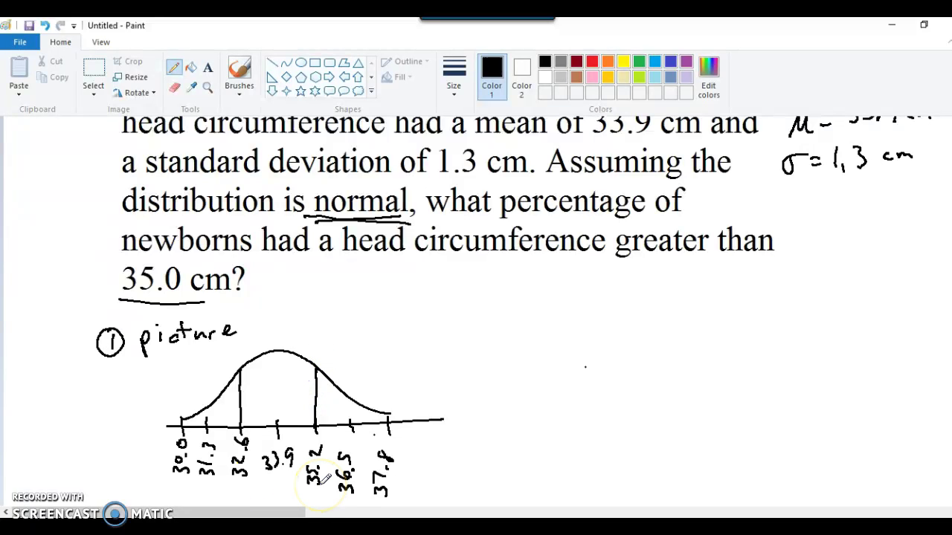
pyautogui.click(544, 439)
pyautogui.moveTo(269, 381)
pyautogui.mouseDown()
pyautogui.moveTo(266, 396)
pyautogui.moveTo(287, 378)
pyautogui.moveTo(294, 388)
pyautogui.moveTo(255, 414)
pyautogui.moveTo(303, 412)
pyautogui.mouseUp()
pyautogui.hotkey('ctrl', 'z')
pyautogui.moveTo(203, 374)
pyautogui.mouseDown()
pyautogui.moveTo(202, 388)
pyautogui.moveTo(235, 369)
pyautogui.moveTo(226, 381)
pyautogui.mouseUp()
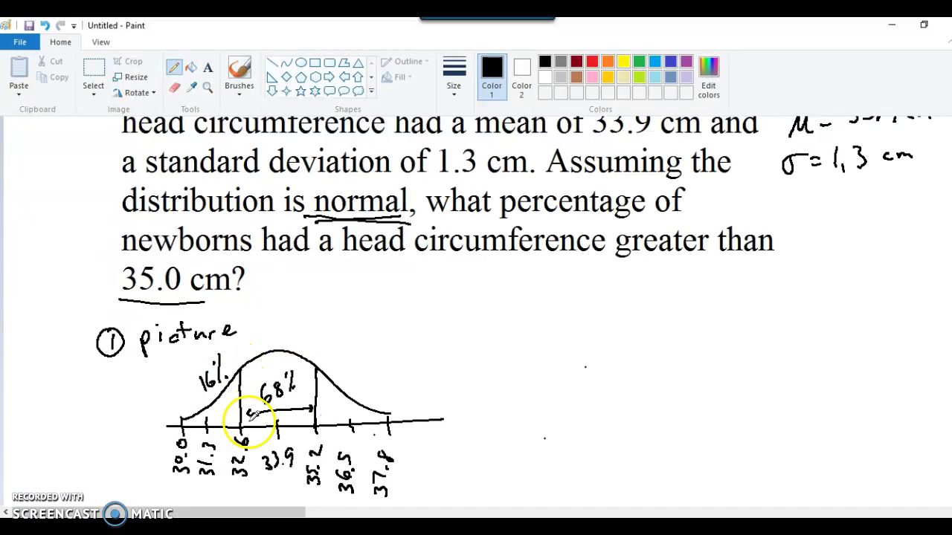
pyautogui.moveTo(254, 409); pyautogui.dragTo(253, 418)
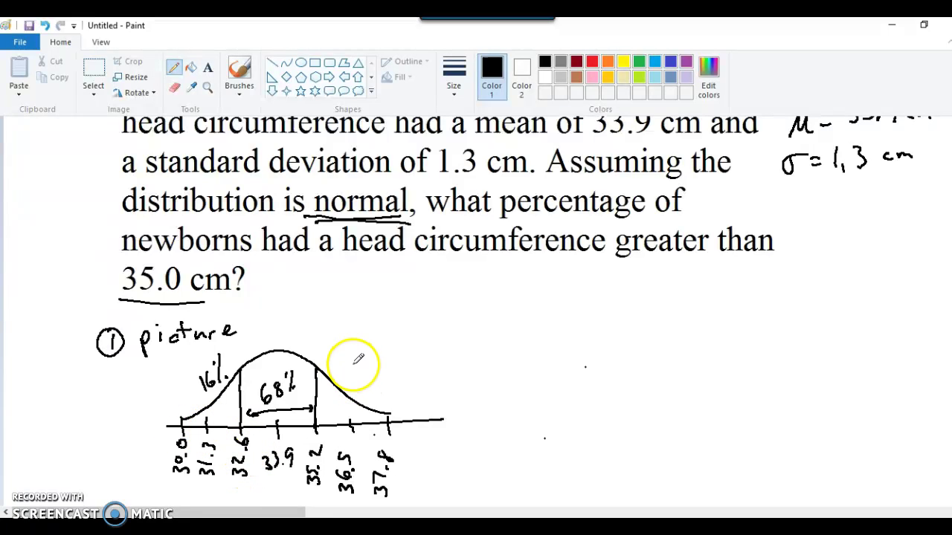
pyautogui.moveTo(348, 366)
pyautogui.mouseDown()
pyautogui.moveTo(344, 383)
pyautogui.moveTo(377, 364)
pyautogui.mouseUp()
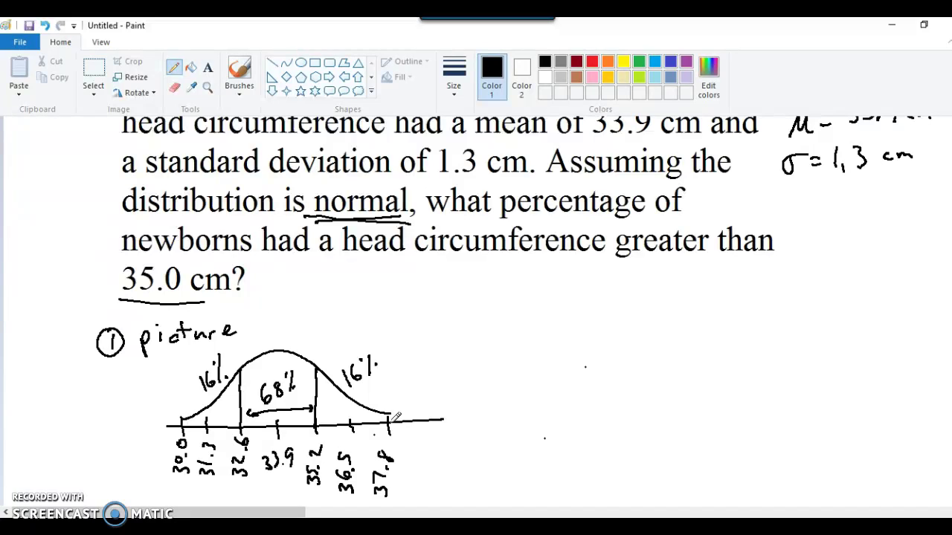
# Thicken the 35.0 cm underline, mark 35.0 on the curve and shade the right tail
pyautogui.moveTo(121, 297); pyautogui.dragTo(231, 295)
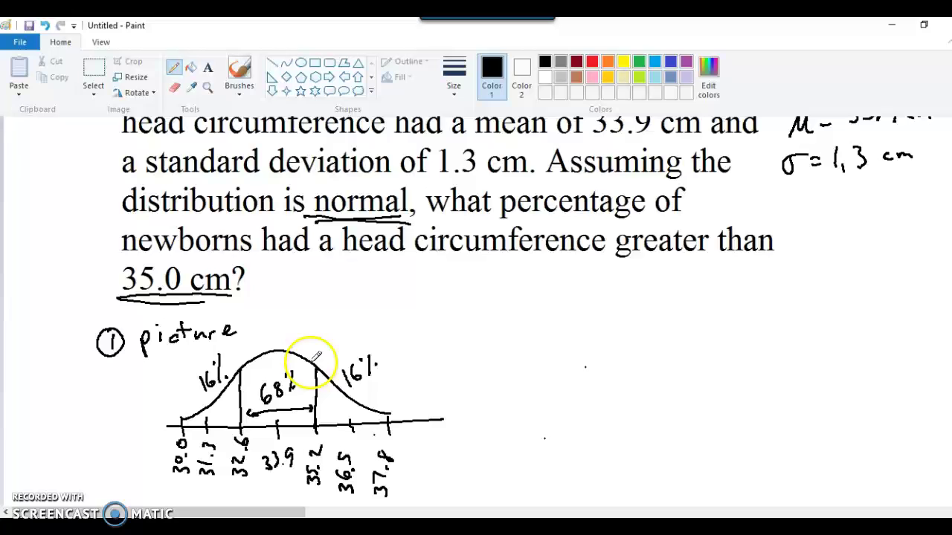
pyautogui.moveTo(310, 370); pyautogui.dragTo(309, 418)
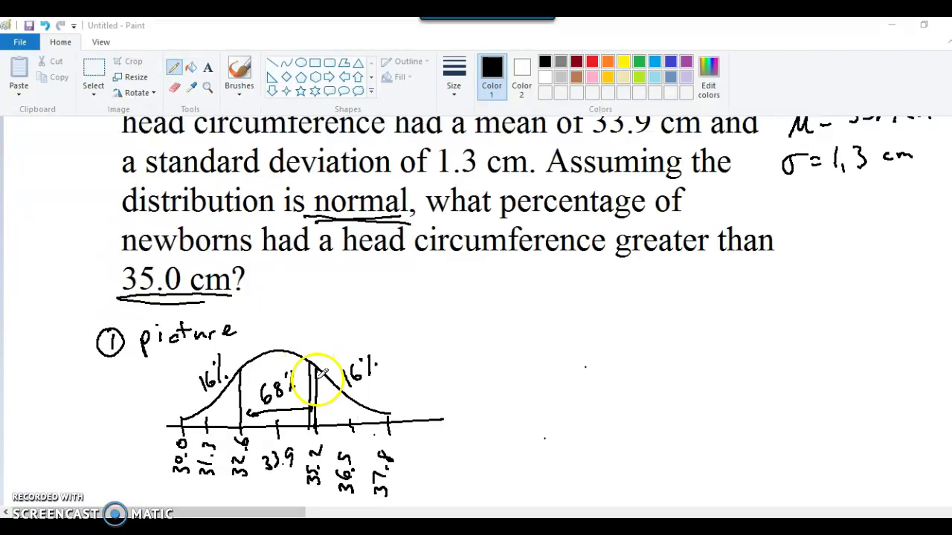
pyautogui.moveTo(386, 409)
pyautogui.mouseDown()
pyautogui.moveTo(346, 421)
pyautogui.moveTo(372, 416)
pyautogui.moveTo(362, 405)
pyautogui.moveTo(318, 406)
pyautogui.moveTo(327, 376)
pyautogui.moveTo(313, 370)
pyautogui.moveTo(317, 396)
pyautogui.mouseUp()
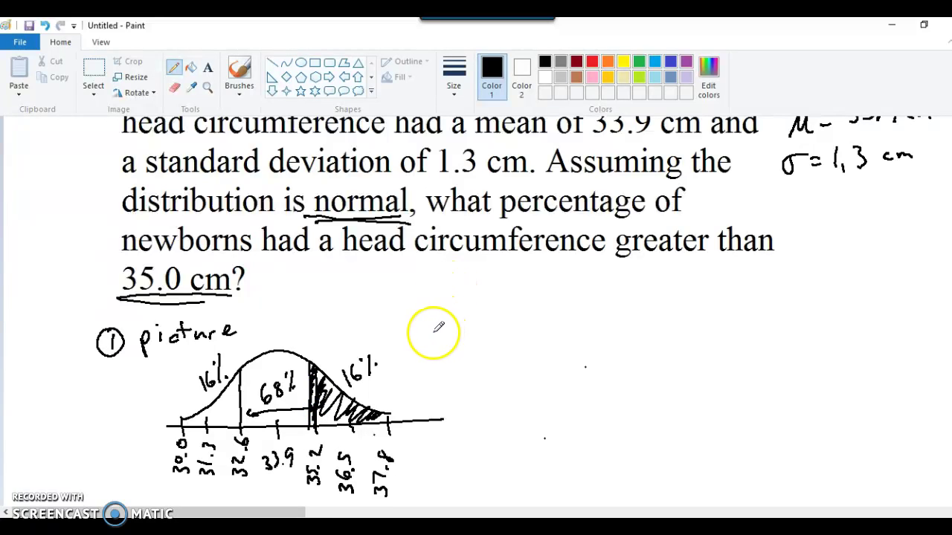
# Write 'estimate 19%' beside the sketch, then bring Firefox to the front
pyautogui.moveTo(433, 332)
pyautogui.mouseDown()
pyautogui.moveTo(447, 338)
pyautogui.moveTo(483, 315)
pyautogui.moveTo(555, 297)
pyautogui.mouseUp()
pyautogui.click(479, 306)
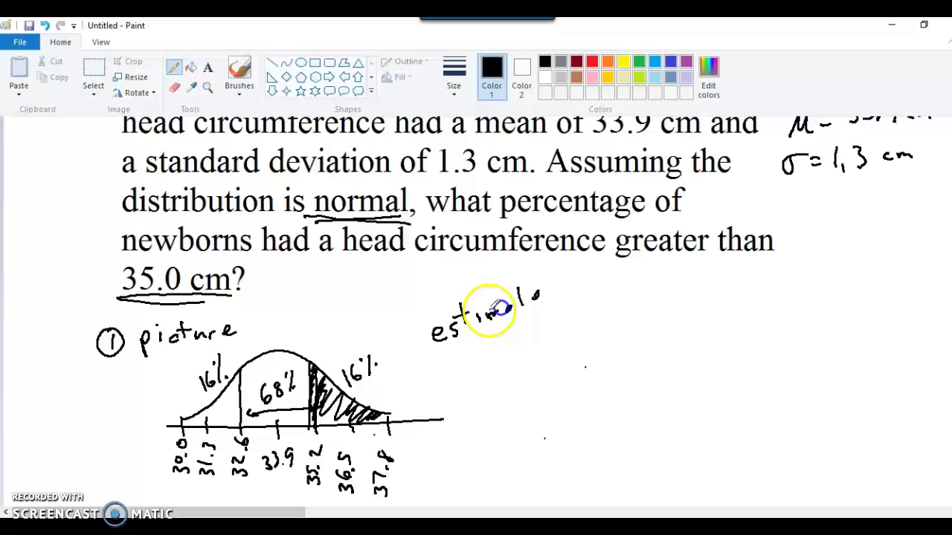
pyautogui.click(97, 488)
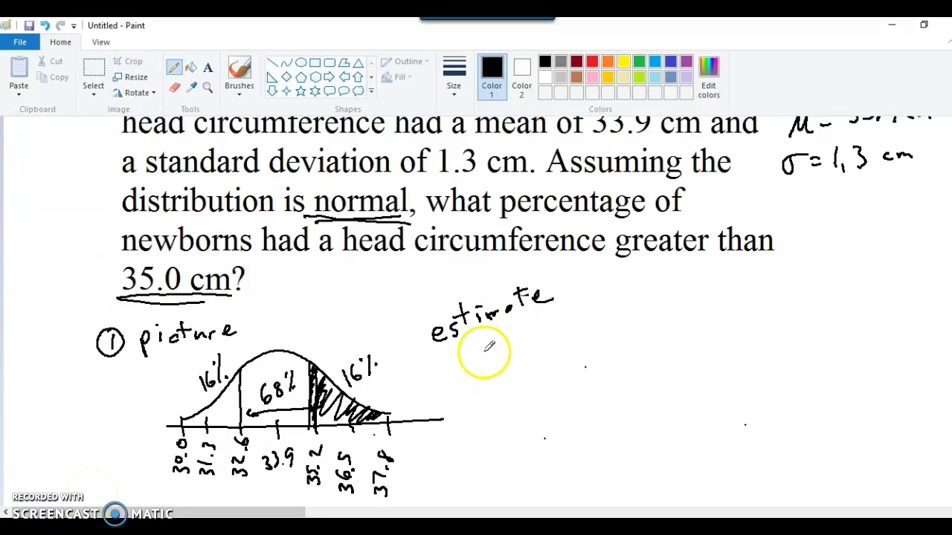
pyautogui.moveTo(472, 347)
pyautogui.mouseDown()
pyautogui.moveTo(474, 363)
pyautogui.moveTo(506, 335)
pyautogui.moveTo(516, 356)
pyautogui.mouseUp()
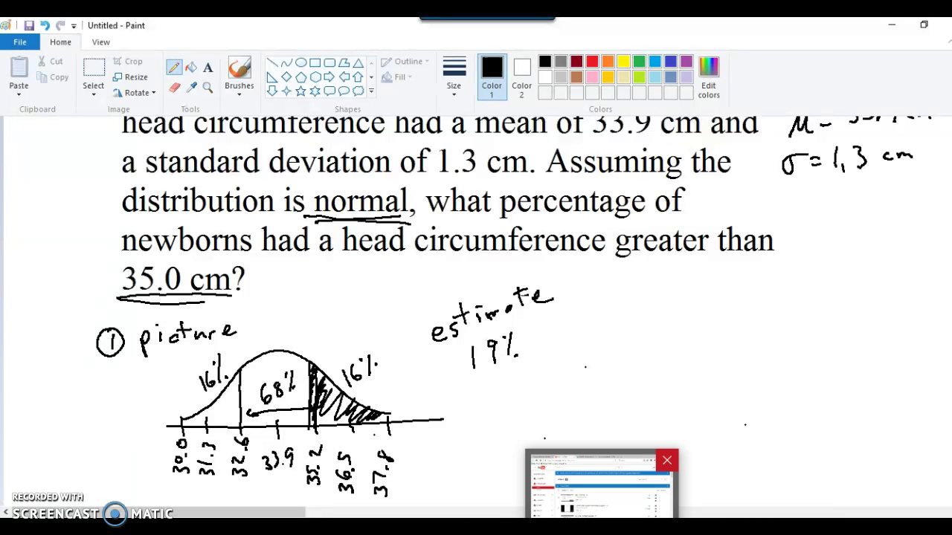
pyautogui.click(600, 527)
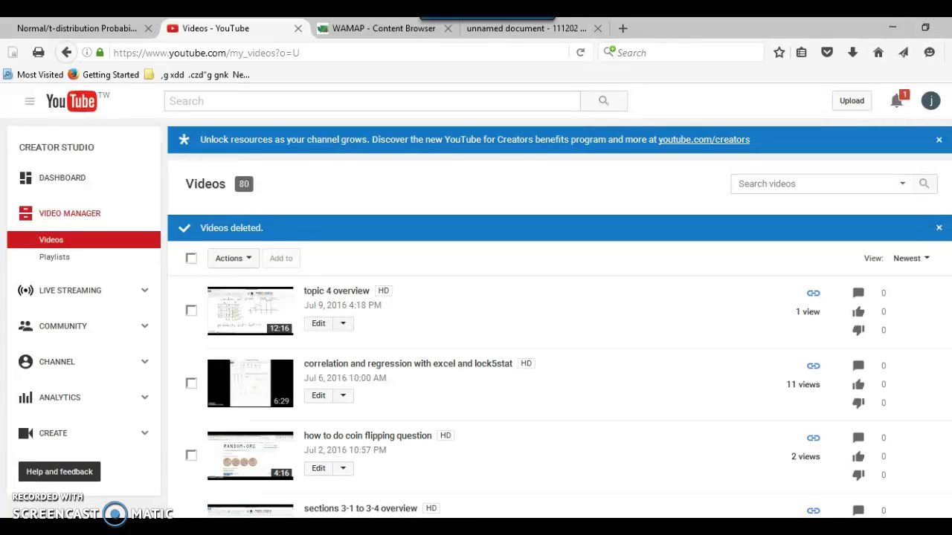
# In the Normal/t-distribution Probabilities calculator, enter mean 33.9 and standard deviation 1.3, then return to Paint
pyautogui.click(316, 35)
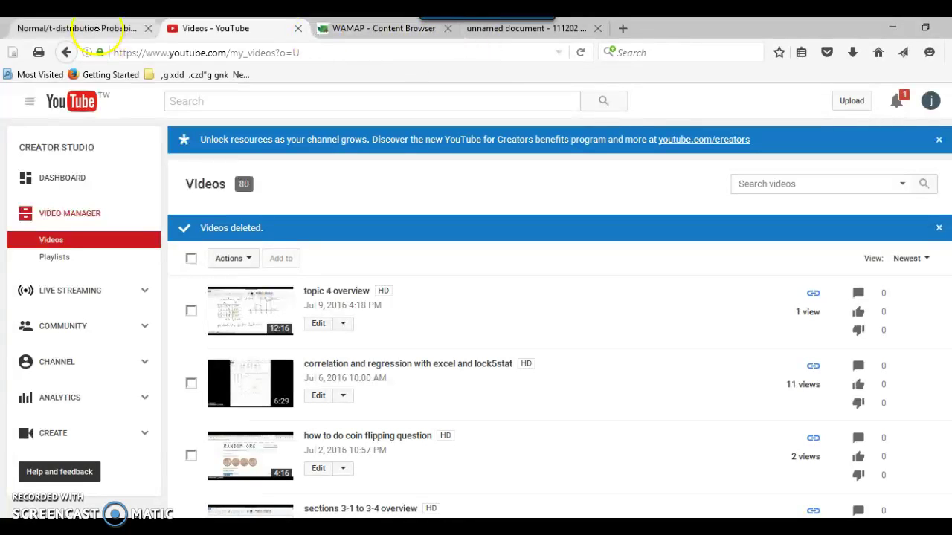
pyautogui.click(102, 28)
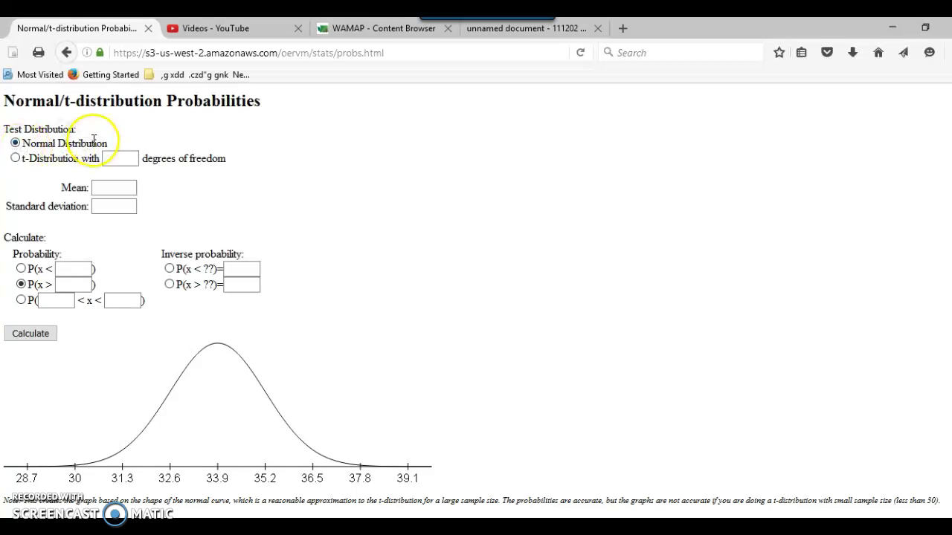
pyautogui.click(110, 187)
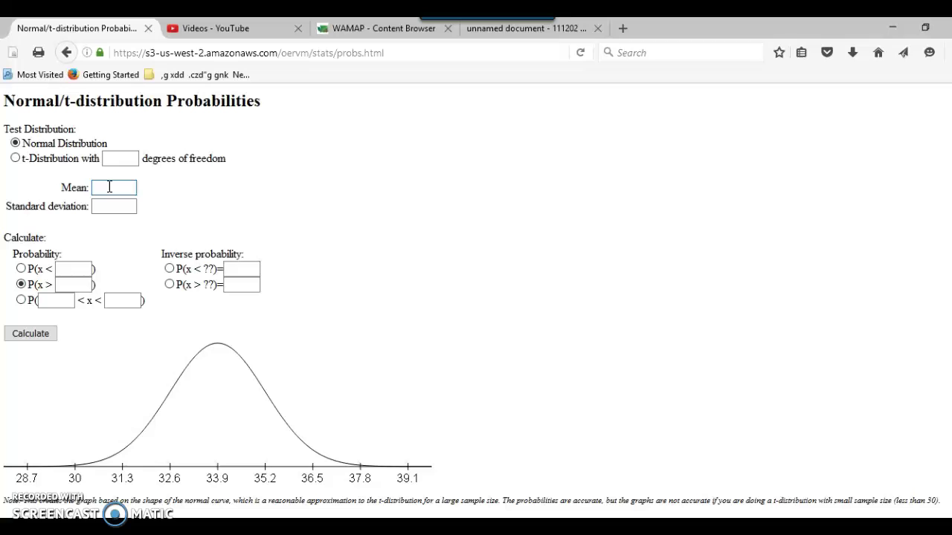
pyautogui.write('33.9')
pyautogui.click(125, 202)
pyautogui.write('1.3')
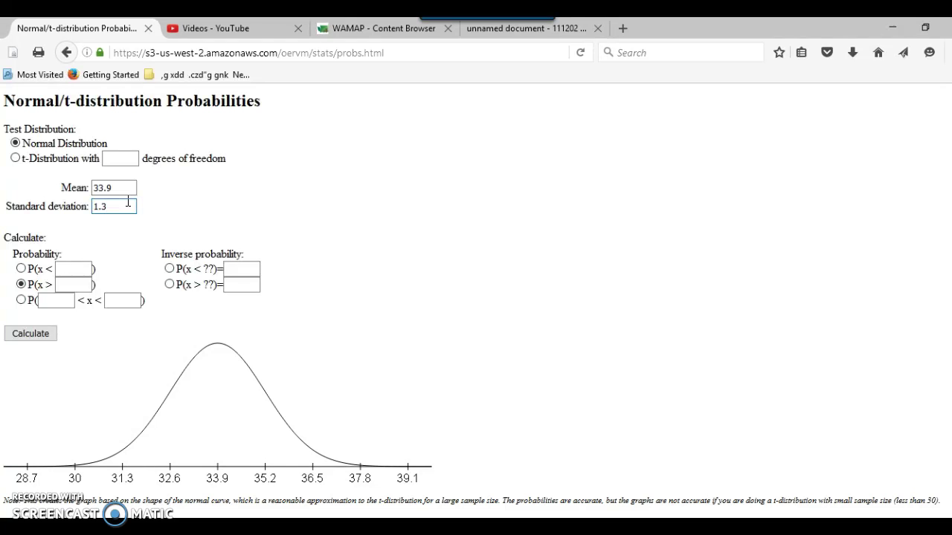
pyautogui.hotkey('alt', 'Tab')
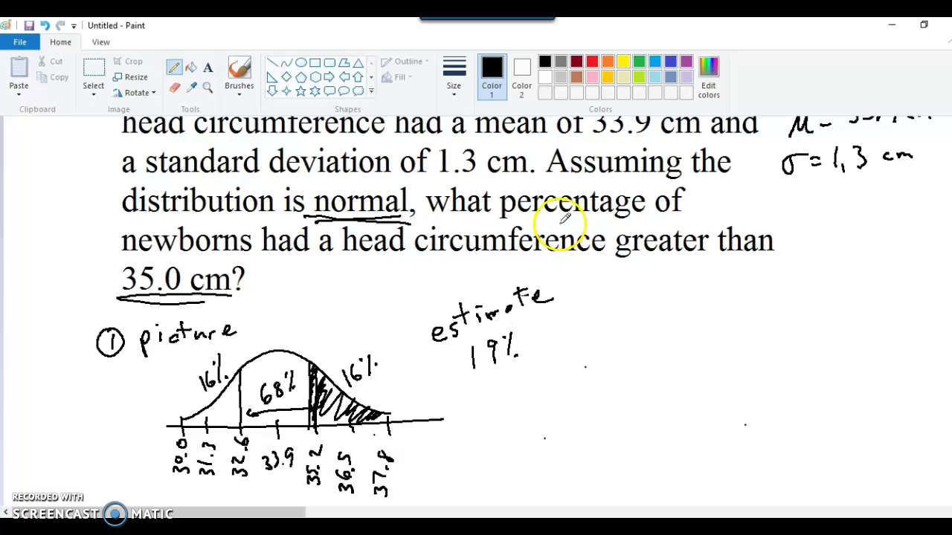
# Double-underline 'greater' in the problem, then switch back to the calculator
pyautogui.moveTo(614, 259); pyautogui.dragTo(723, 261)
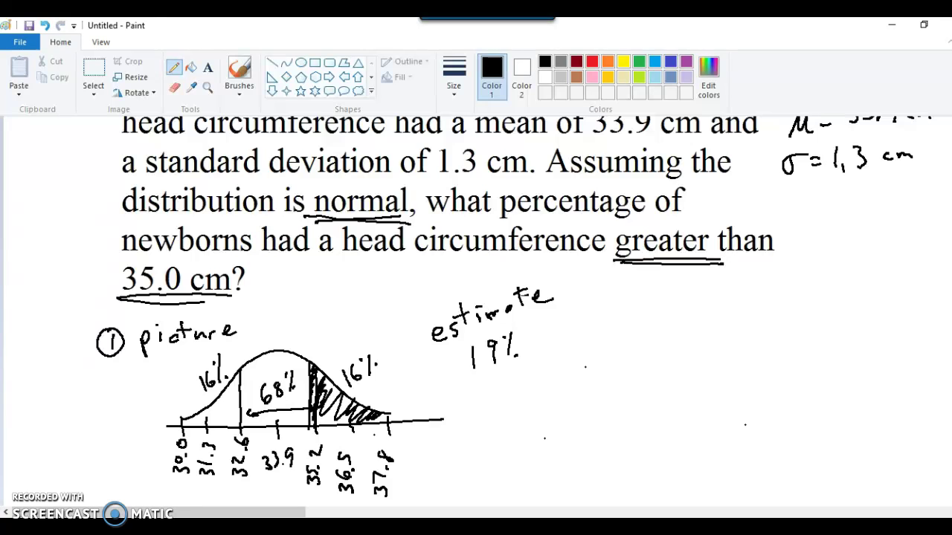
pyautogui.hotkey('alt', 'Tab')
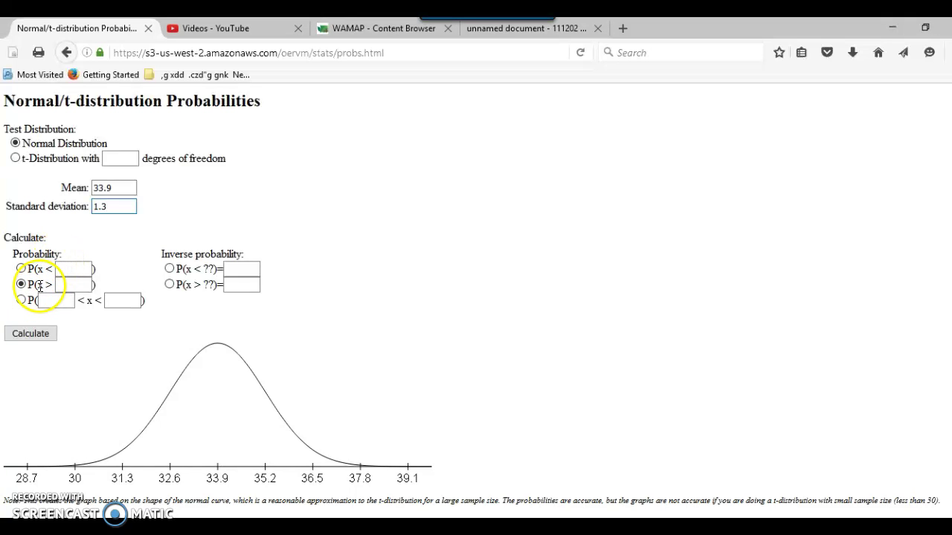
# Calculate P(x > 35) for the normal distribution, getting 0.198733
pyautogui.click(67, 287)
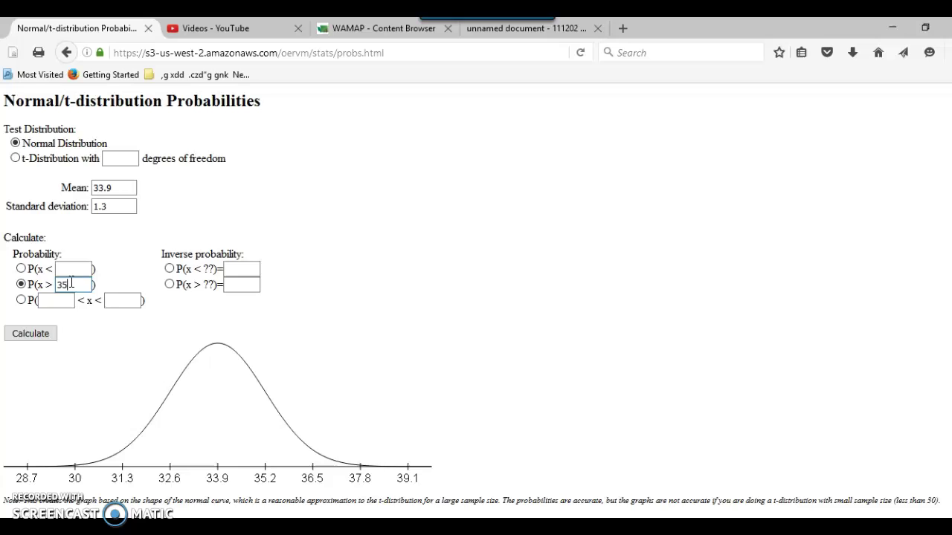
pyautogui.click(30, 334)
pyautogui.scroll(-1, 27, 331)
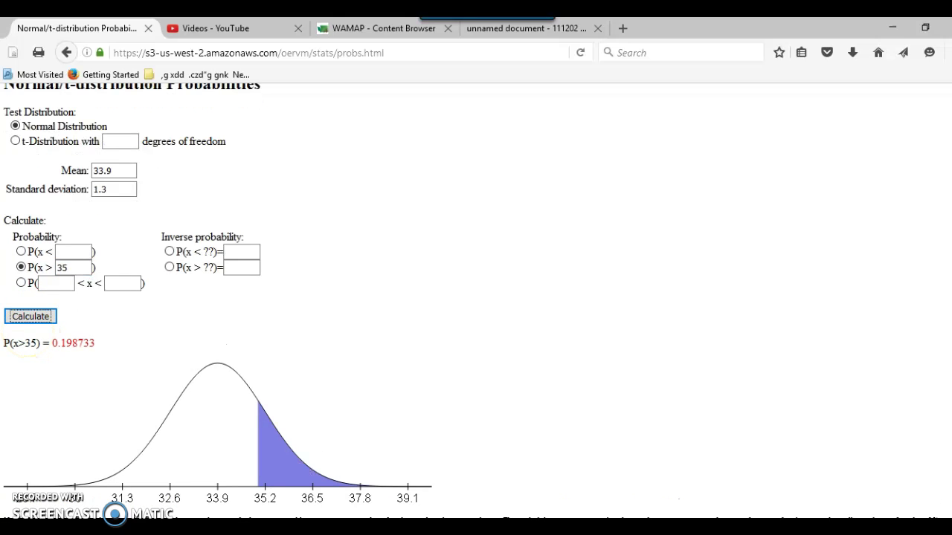
# Review the P(x>35) = 0.198733 result and shaded right tail in the calculator
pyautogui.scroll(1, 27, 349)
pyautogui.scroll(-1, 27, 349)
pyautogui.scroll(1, 15, 140)
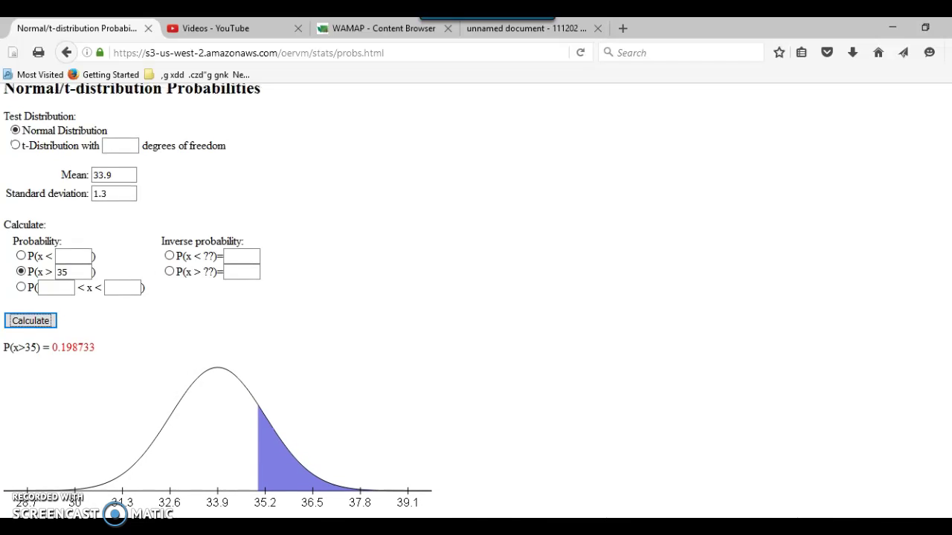
pyautogui.scroll(-1, 15, 141)
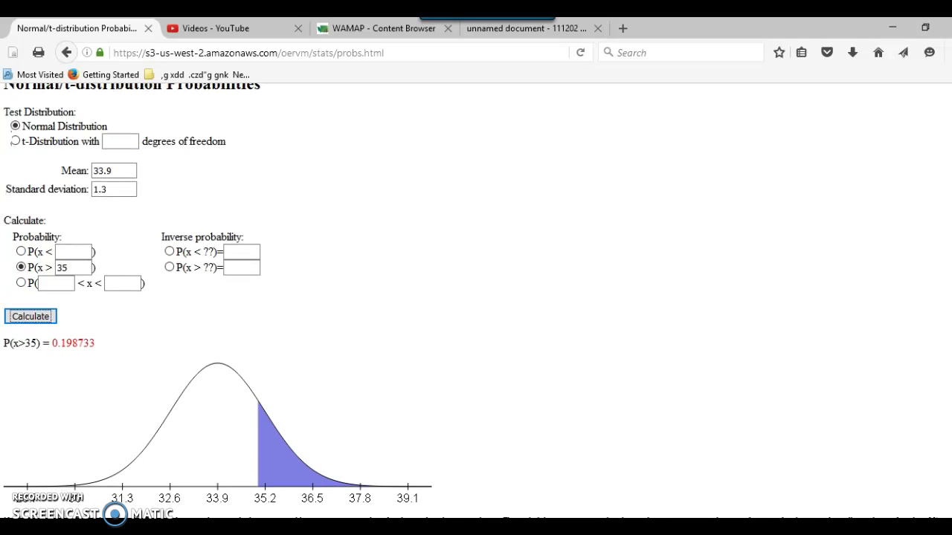
pyautogui.click(73, 253)
pyautogui.click(80, 343)
pyautogui.moveTo(569, 526)
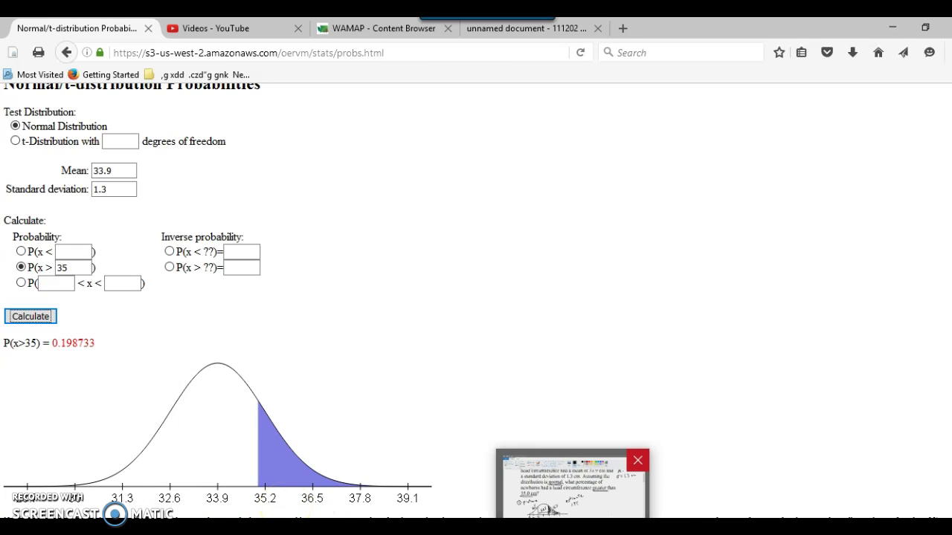
pyautogui.click(572, 487)
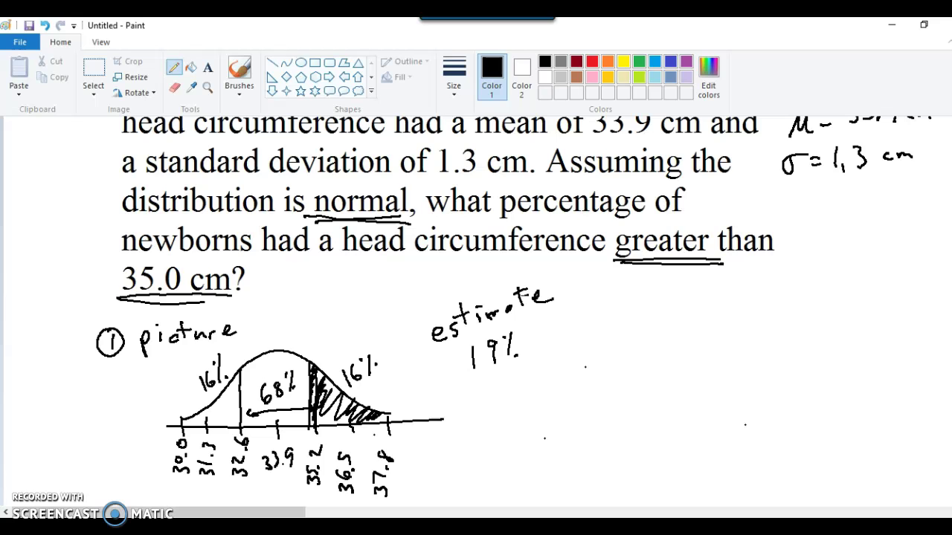
pyautogui.hotkey('alt', 'Tab')
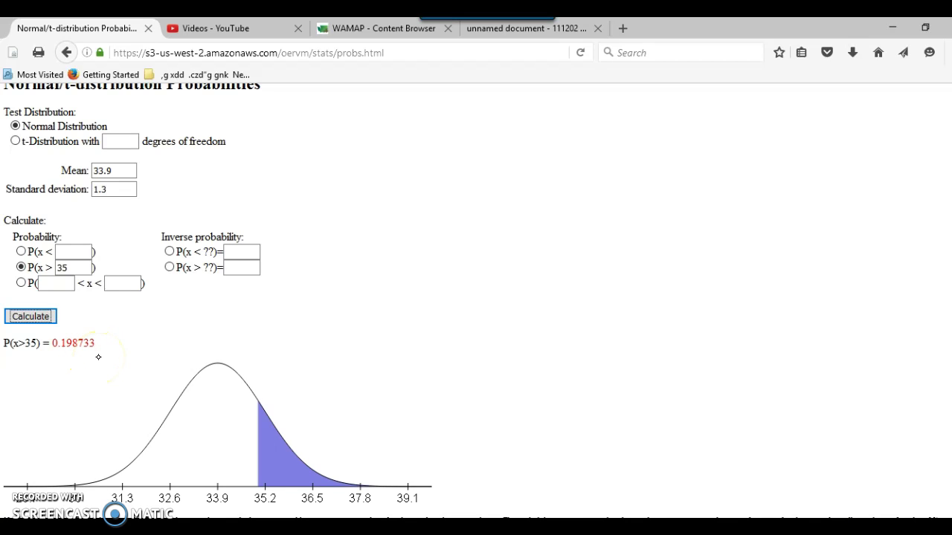
# Back in Paint, write 0,198733 right of the graph and circle the 19% estimate
pyautogui.click(571, 530)
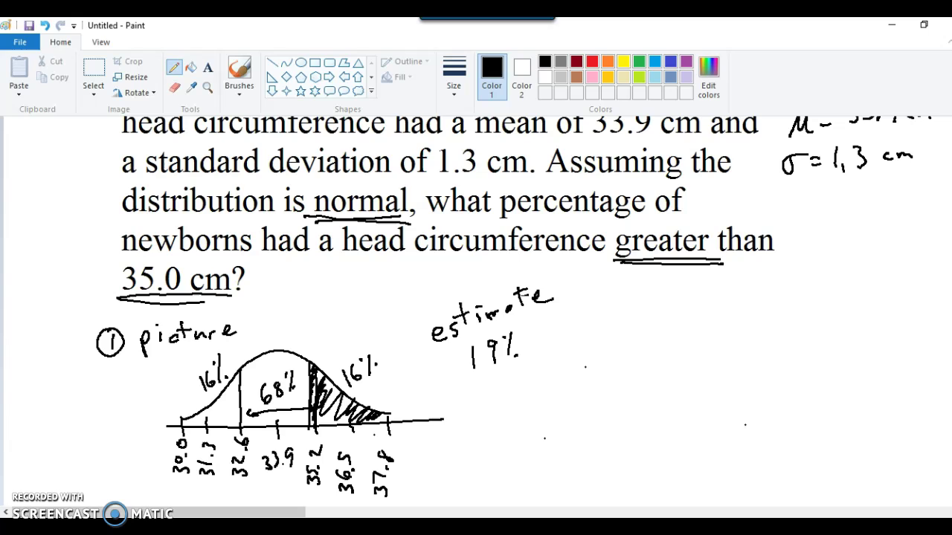
pyautogui.moveTo(602, 387)
pyautogui.mouseDown()
pyautogui.moveTo(608, 382)
pyautogui.moveTo(602, 393)
pyautogui.moveTo(622, 409)
pyautogui.mouseUp()
pyautogui.moveTo(638, 379); pyautogui.dragTo(636, 405)
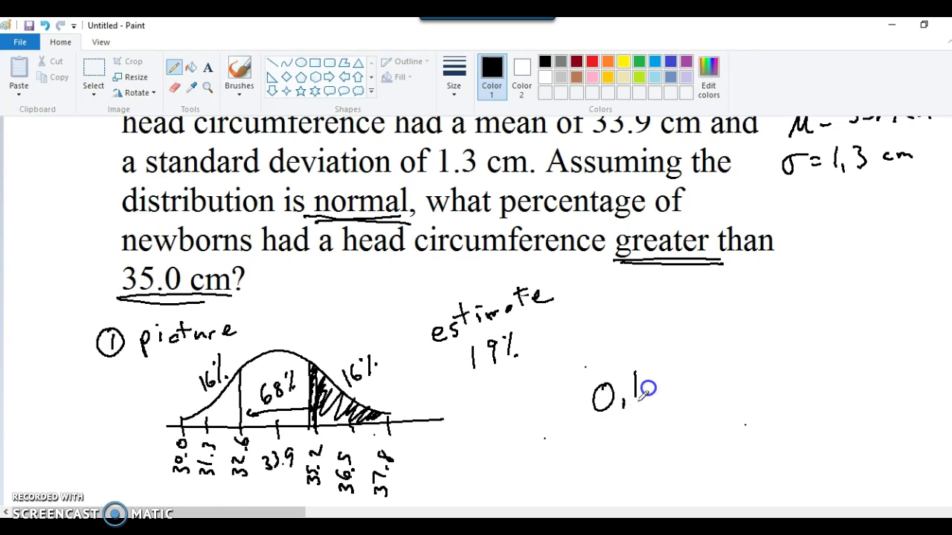
pyautogui.moveTo(666, 369)
pyautogui.mouseDown()
pyautogui.moveTo(664, 385)
pyautogui.moveTo(702, 358)
pyautogui.moveTo(718, 380)
pyautogui.mouseUp()
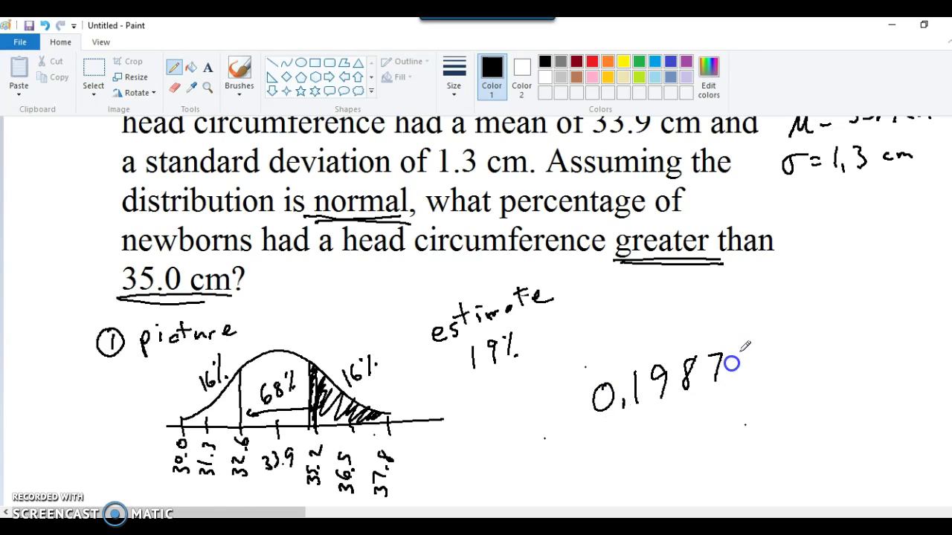
pyautogui.moveTo(732, 349)
pyautogui.mouseDown()
pyautogui.moveTo(736, 366)
pyautogui.moveTo(774, 375)
pyautogui.mouseUp()
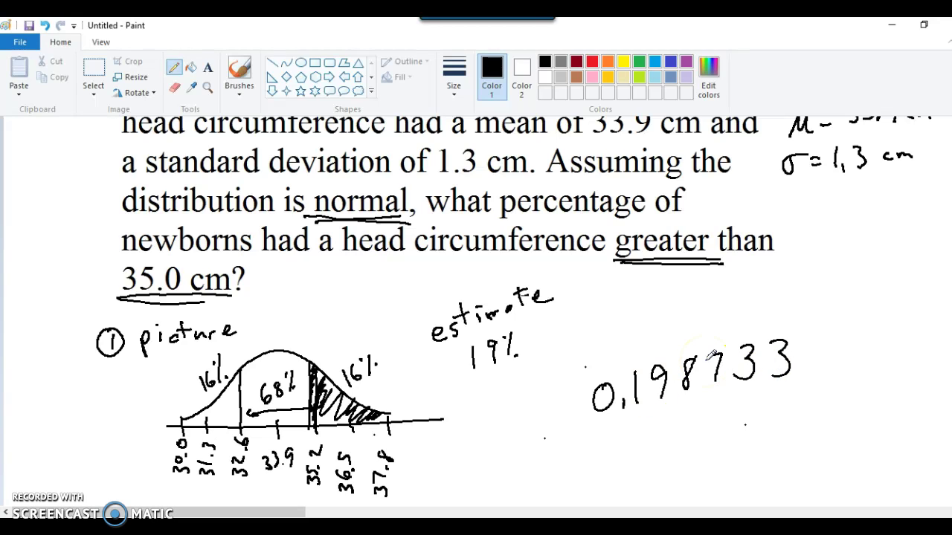
pyautogui.moveTo(506, 273)
pyautogui.mouseDown()
pyautogui.moveTo(469, 276)
pyautogui.moveTo(565, 322)
pyautogui.moveTo(514, 256)
pyautogui.mouseUp()
pyautogui.moveTo(617, 391); pyautogui.dragTo(646, 398)
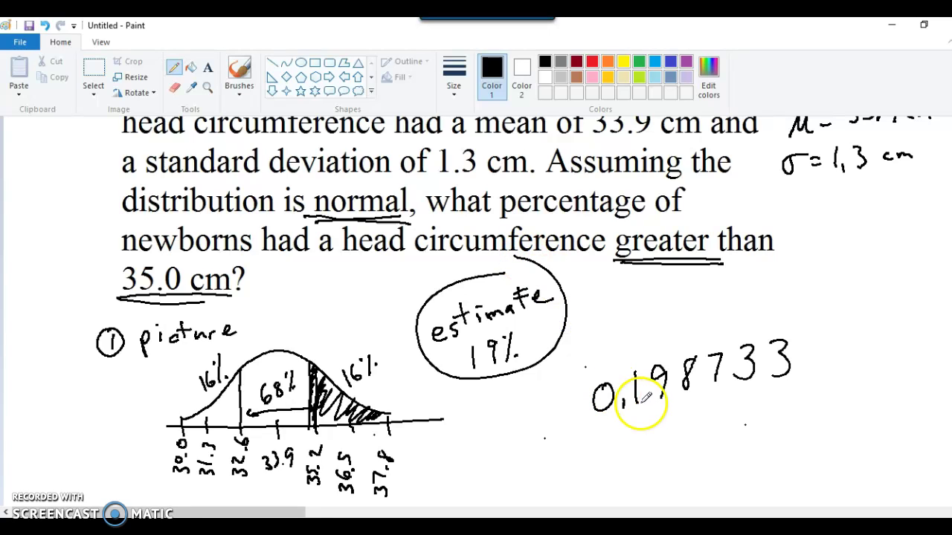
# Write the answer 19.8733% below 0,198733, circle it, and switch toward Excel
pyautogui.moveTo(615, 437); pyautogui.dragTo(616, 462)
pyautogui.moveTo(645, 431); pyautogui.dragTo(647, 456)
pyautogui.click(656, 447)
pyautogui.moveTo(674, 425)
pyautogui.mouseDown()
pyautogui.moveTo(670, 439)
pyautogui.moveTo(674, 427)
pyautogui.moveTo(700, 442)
pyautogui.moveTo(742, 427)
pyautogui.moveTo(738, 437)
pyautogui.mouseUp()
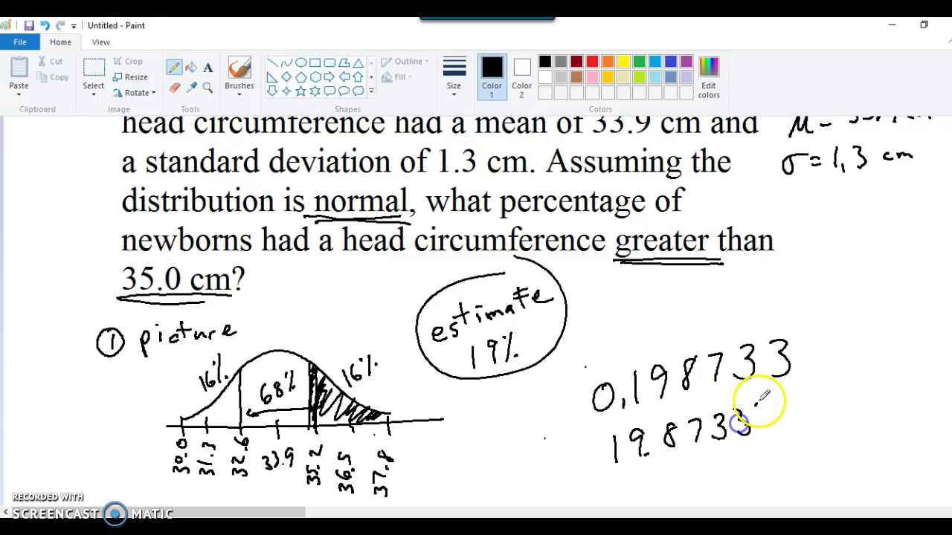
pyautogui.moveTo(770, 406)
pyautogui.mouseDown()
pyautogui.moveTo(760, 434)
pyautogui.moveTo(814, 429)
pyautogui.moveTo(587, 431)
pyautogui.moveTo(789, 431)
pyautogui.mouseUp()
pyautogui.click(772, 433)
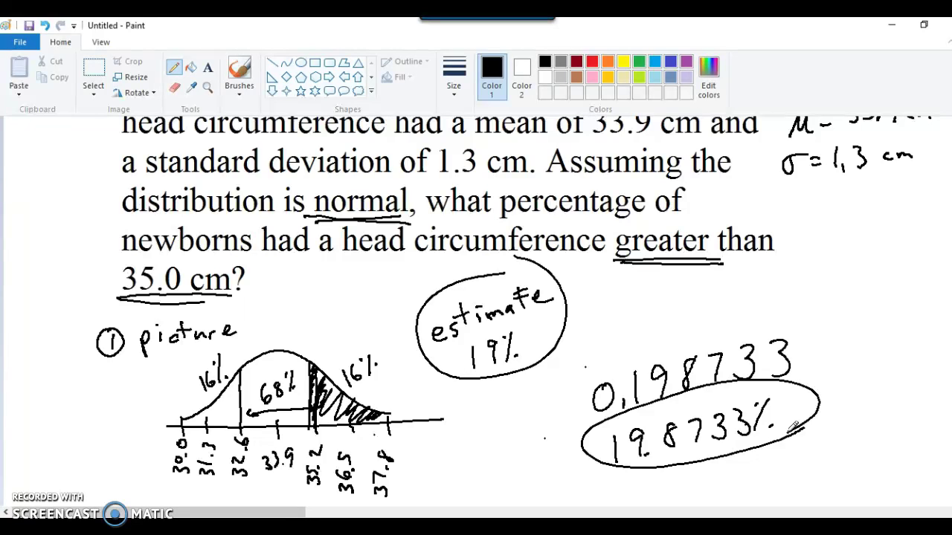
pyautogui.hotkey('alt', 'Tab')
pyautogui.press('Tab')
pyautogui.press('Tab')
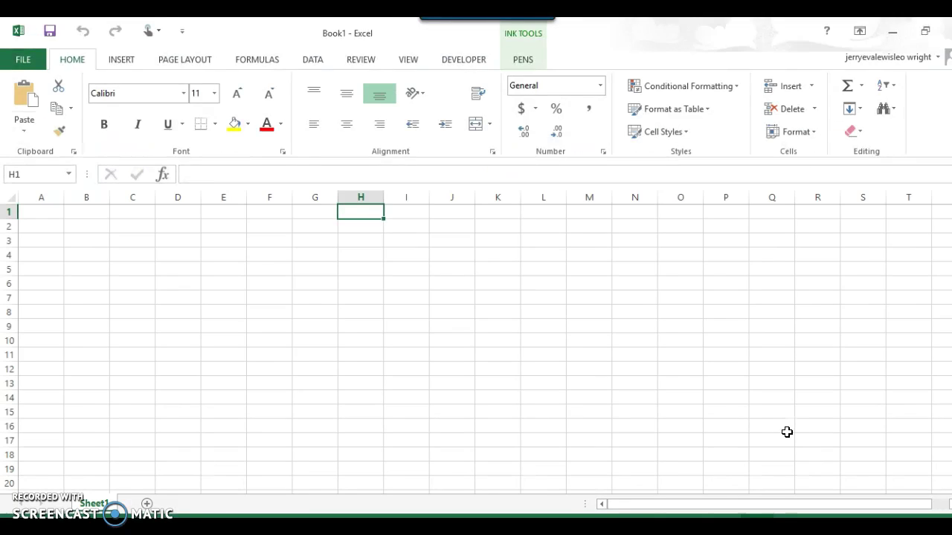
pyautogui.press('Left')
pyautogui.press('Left')
pyautogui.press('Down')
pyautogui.press('Down')
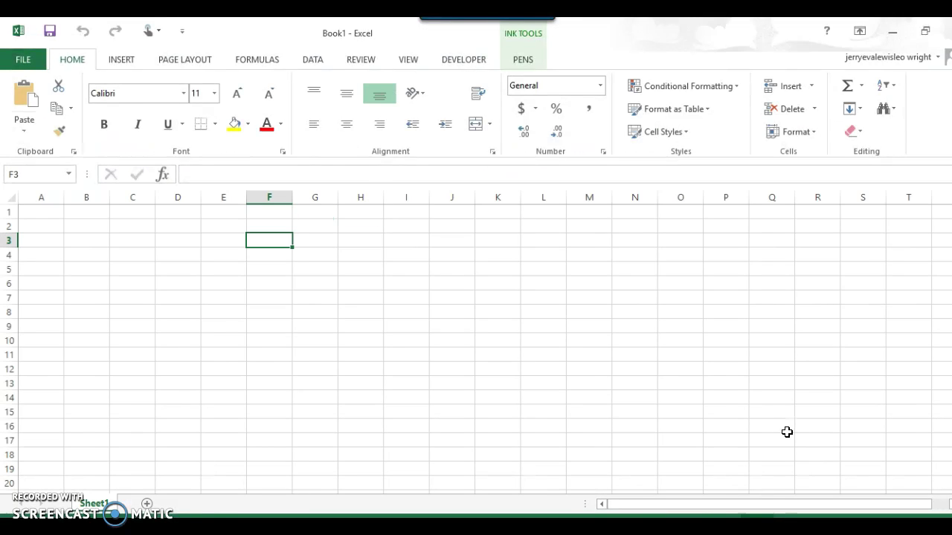
pyautogui.press('Left')
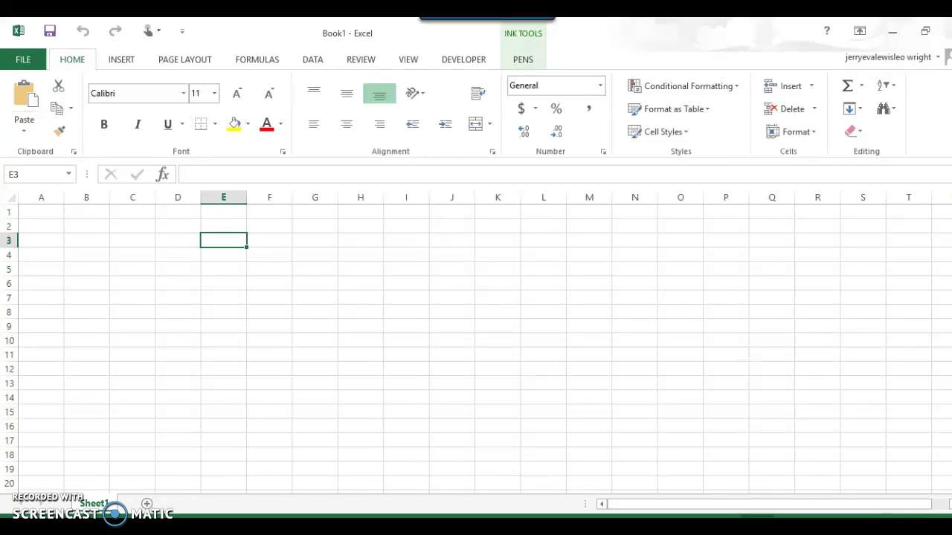
pyautogui.scroll(3, 476, 342)
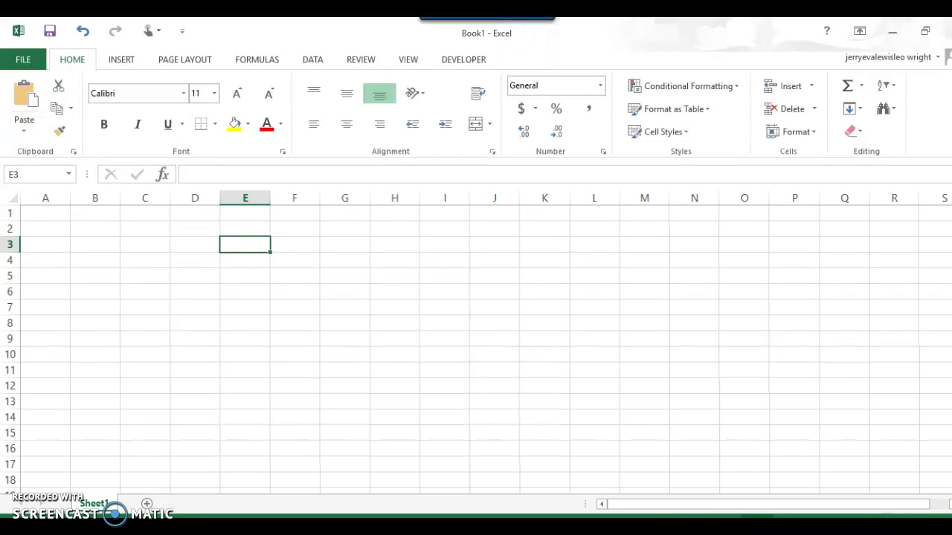
pyautogui.scroll(2, 476, 342)
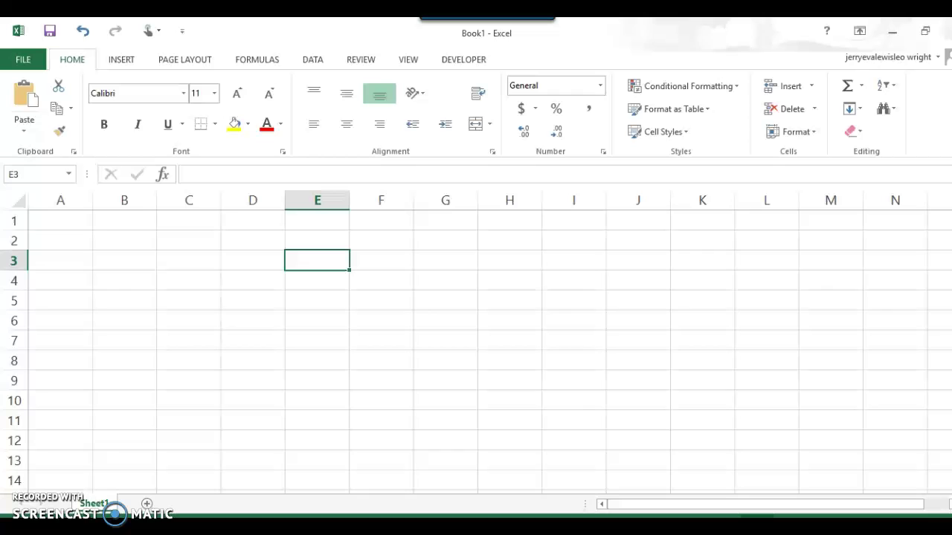
# Type =NORMDIST(35,33.9,1.3,TRUE) into cell E3
pyautogui.write('=')
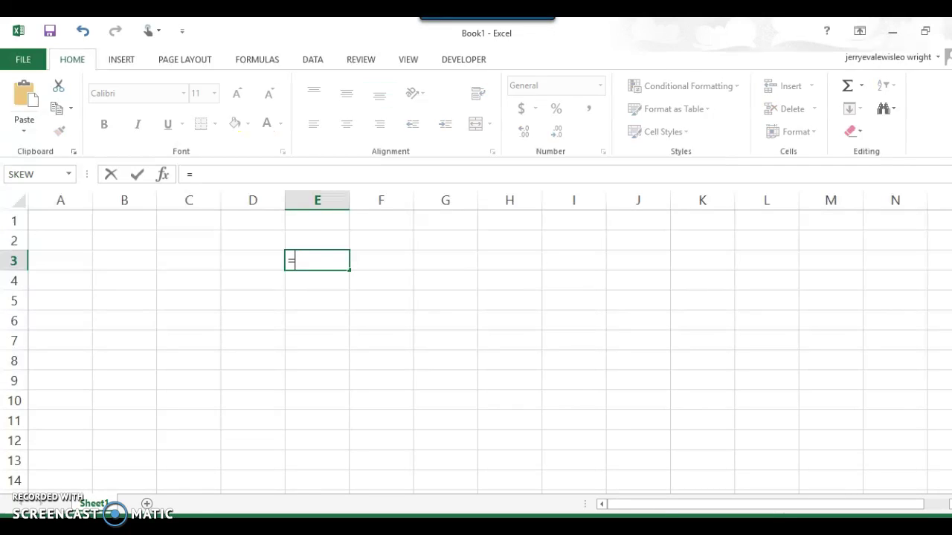
pyautogui.write('NORM')
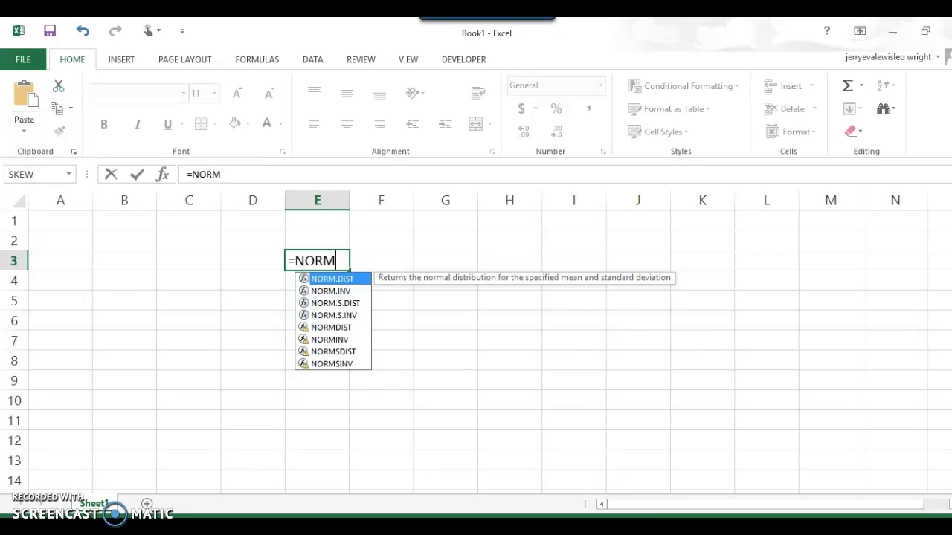
pyautogui.write('DIST')
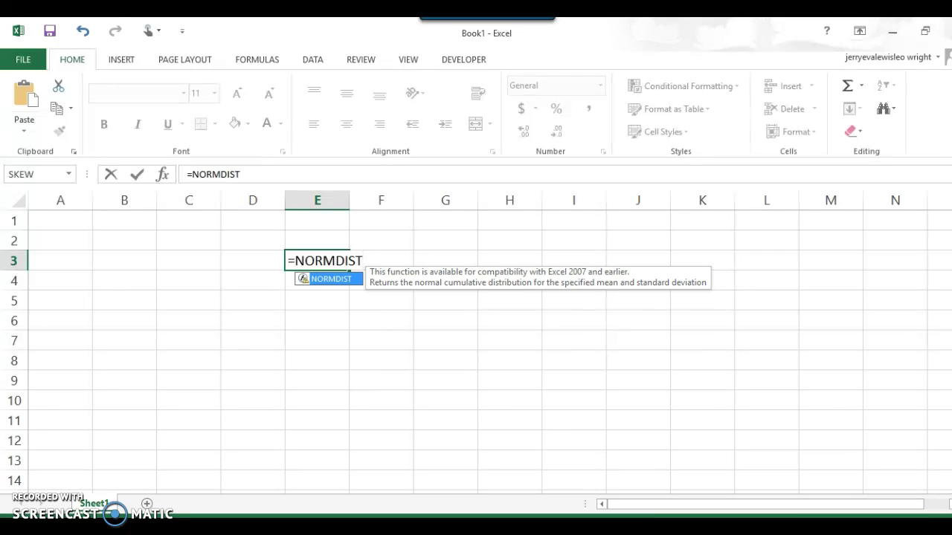
pyautogui.write('(')
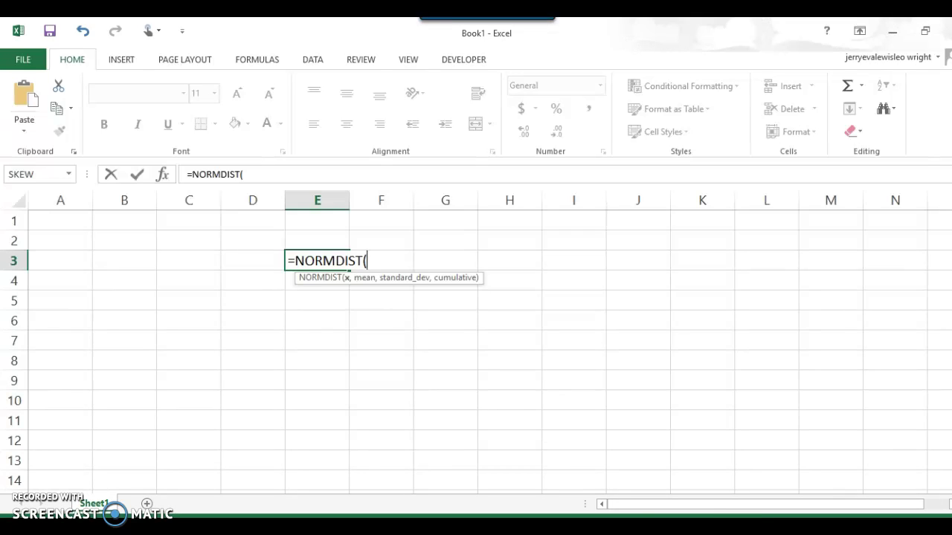
pyautogui.write('35,')
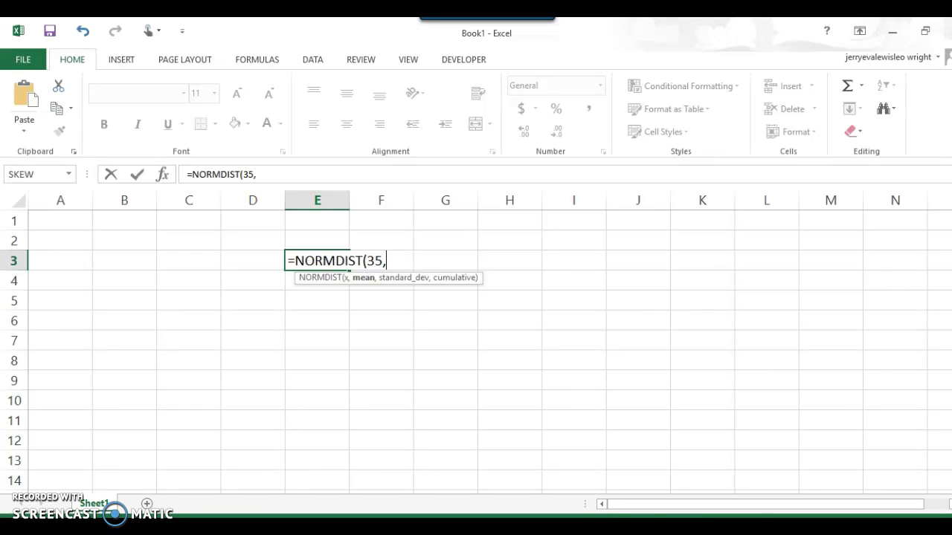
pyautogui.write('33.9,')
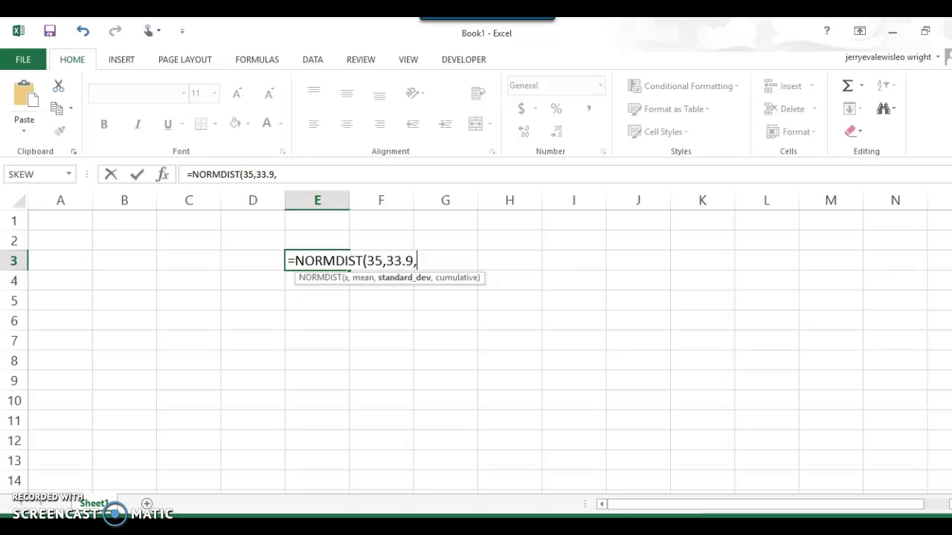
pyautogui.write('1.3')
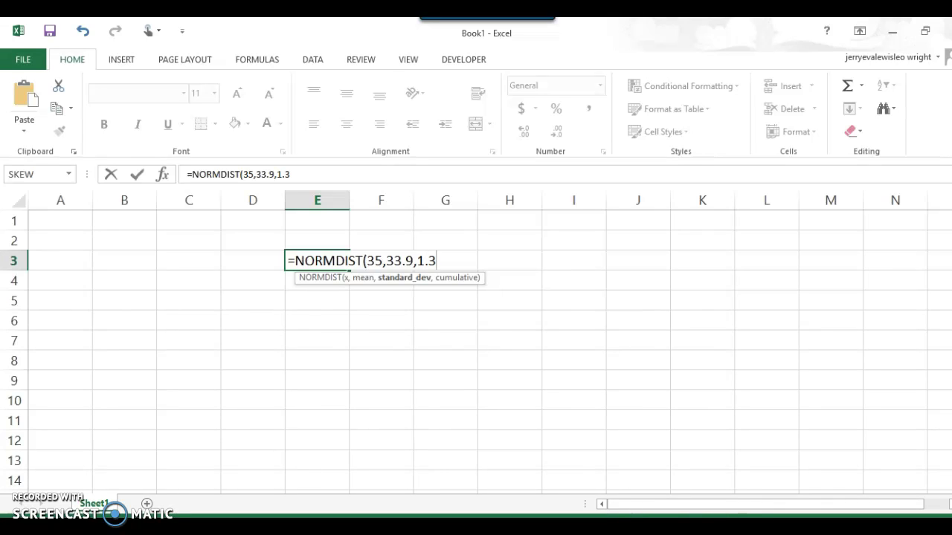
pyautogui.write(',')
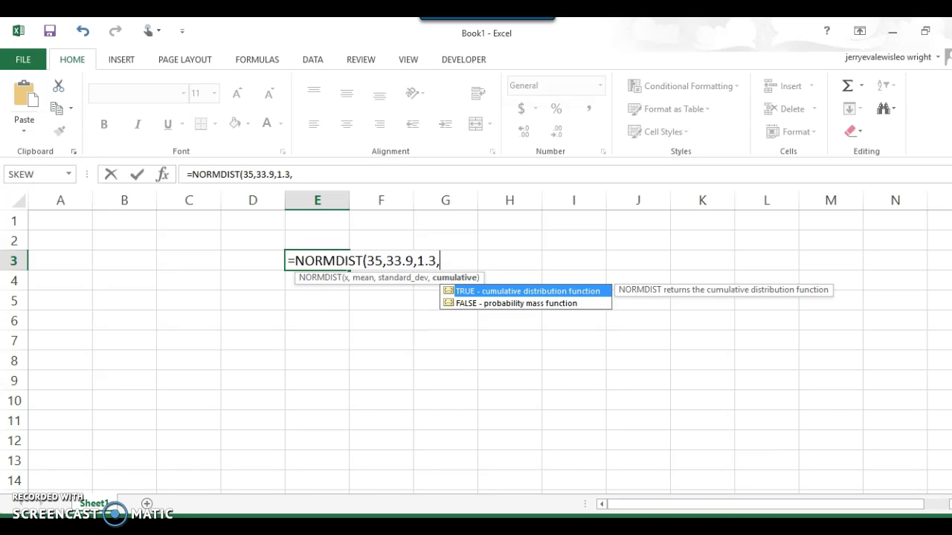
pyautogui.write('TRUE)')
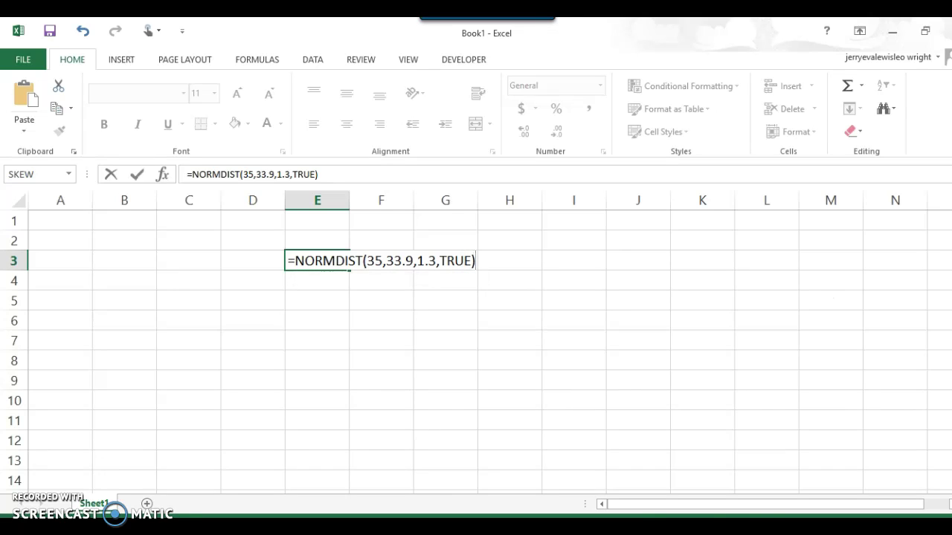
pyautogui.hotkey('ctrl', 'Return')
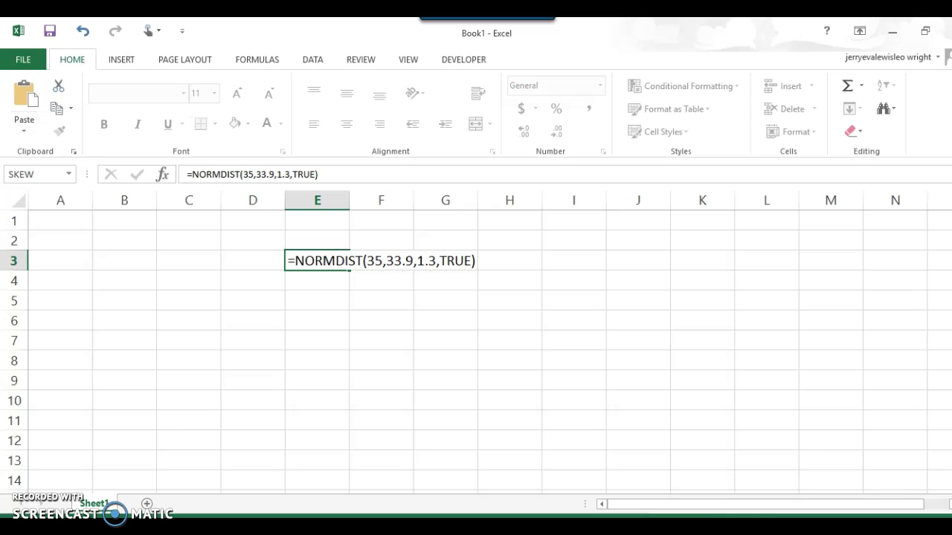
# Commit E3 to get 0.80127, then enter =1-E3 in E4, giving 0.19873
pyautogui.press('Return')
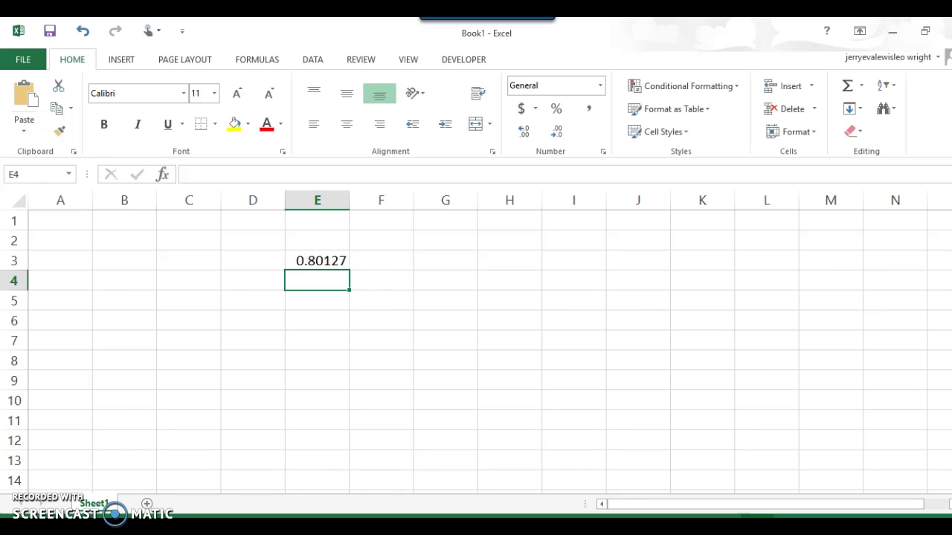
pyautogui.write('=1')
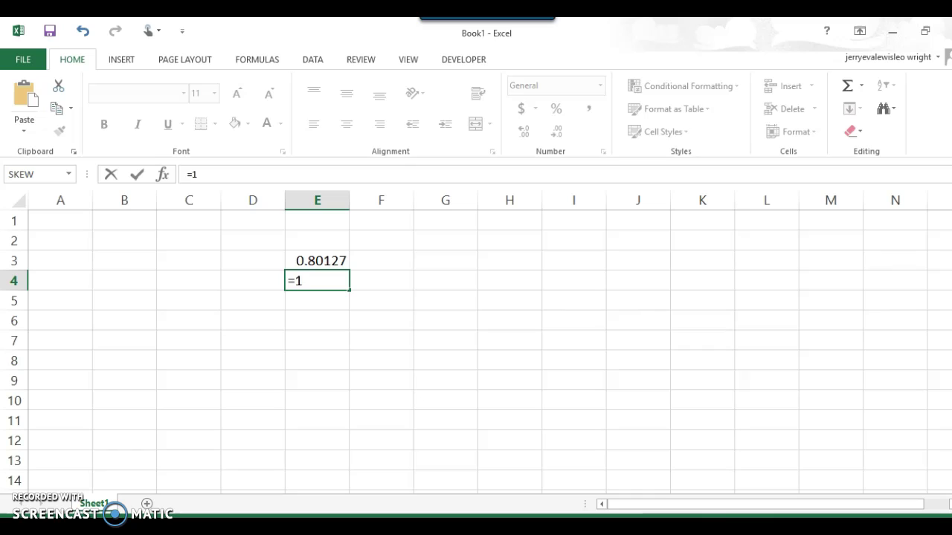
pyautogui.write('-')
pyautogui.click(325, 261)
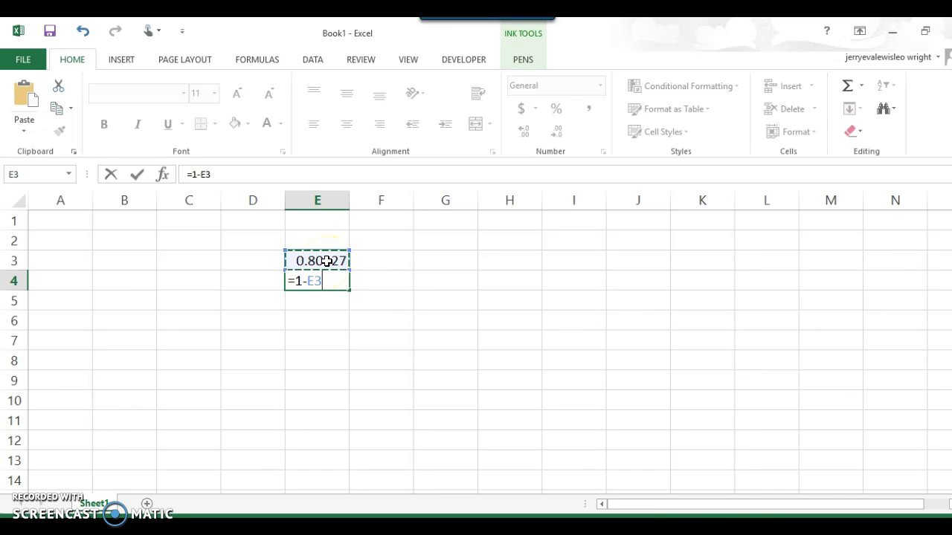
pyautogui.press('Return')
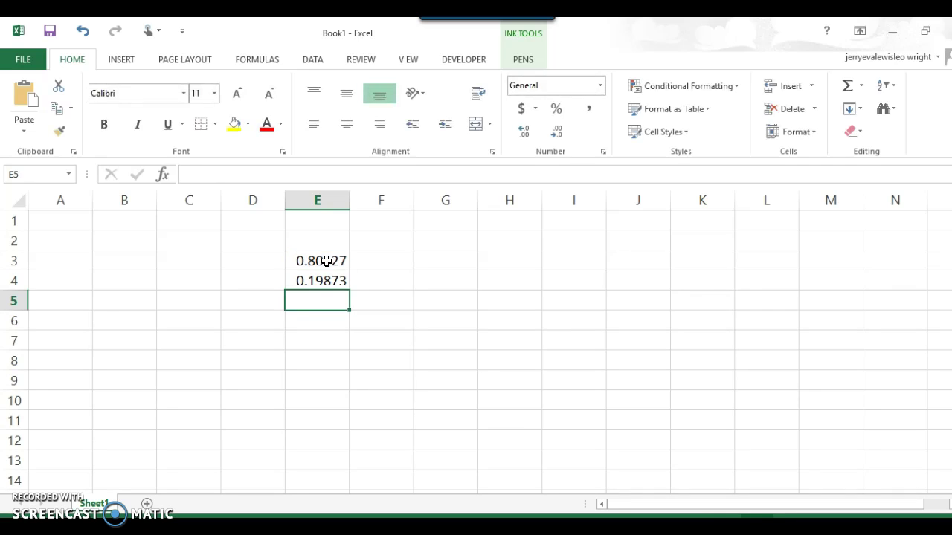
pyautogui.click(339, 278)
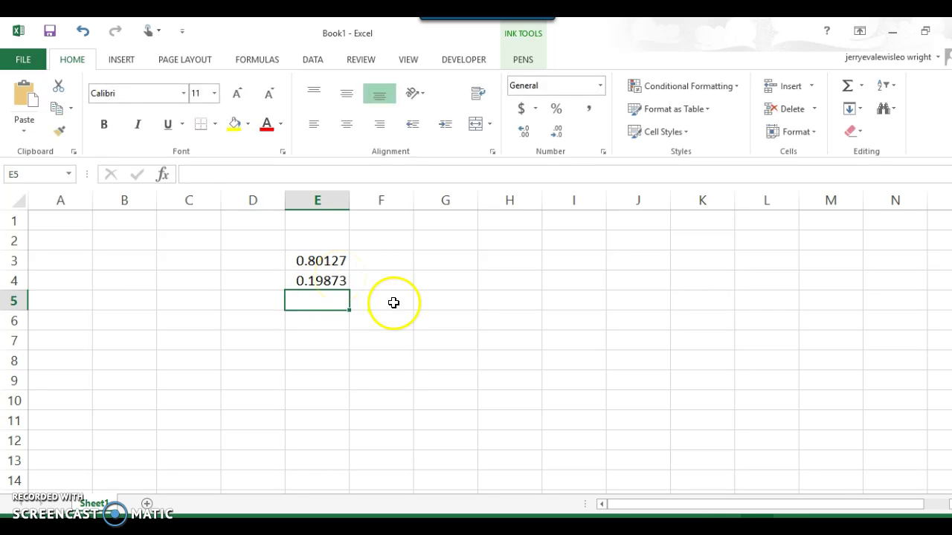